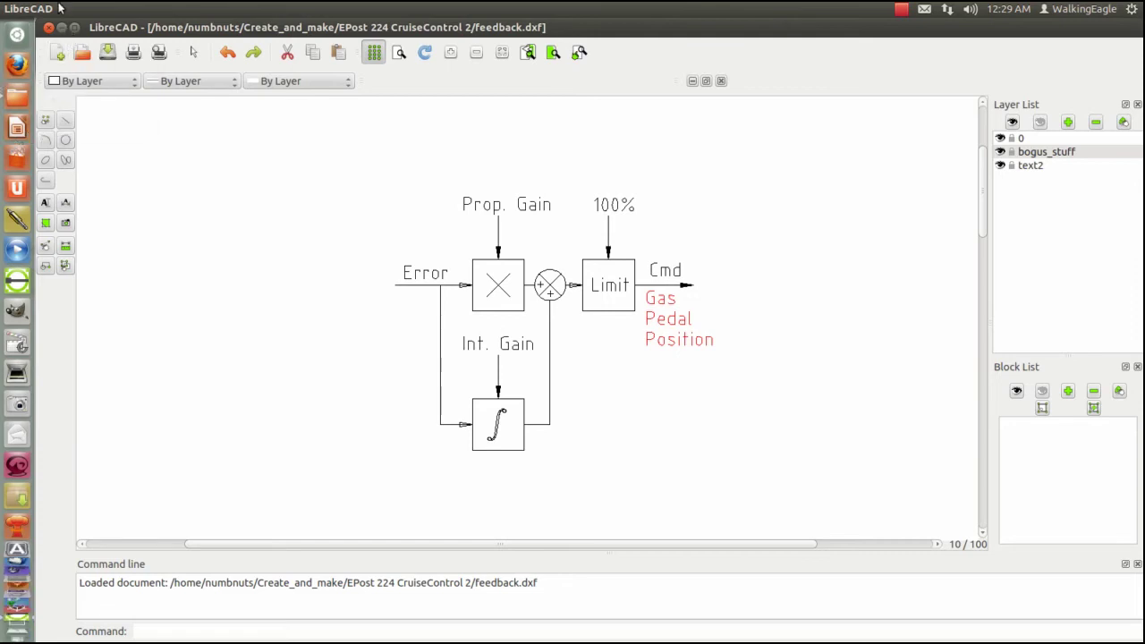
Close the feedback.dxf drawing and open the PIDv3.xls spreadsheet in LibreOffice Calc
click(49, 29)
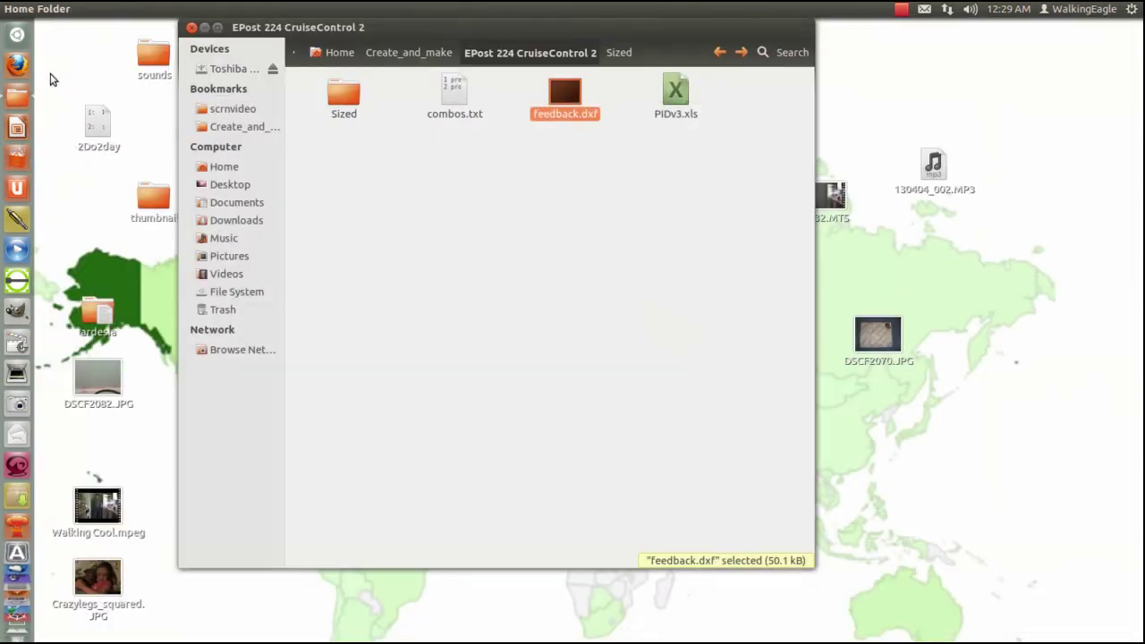
click(672, 97)
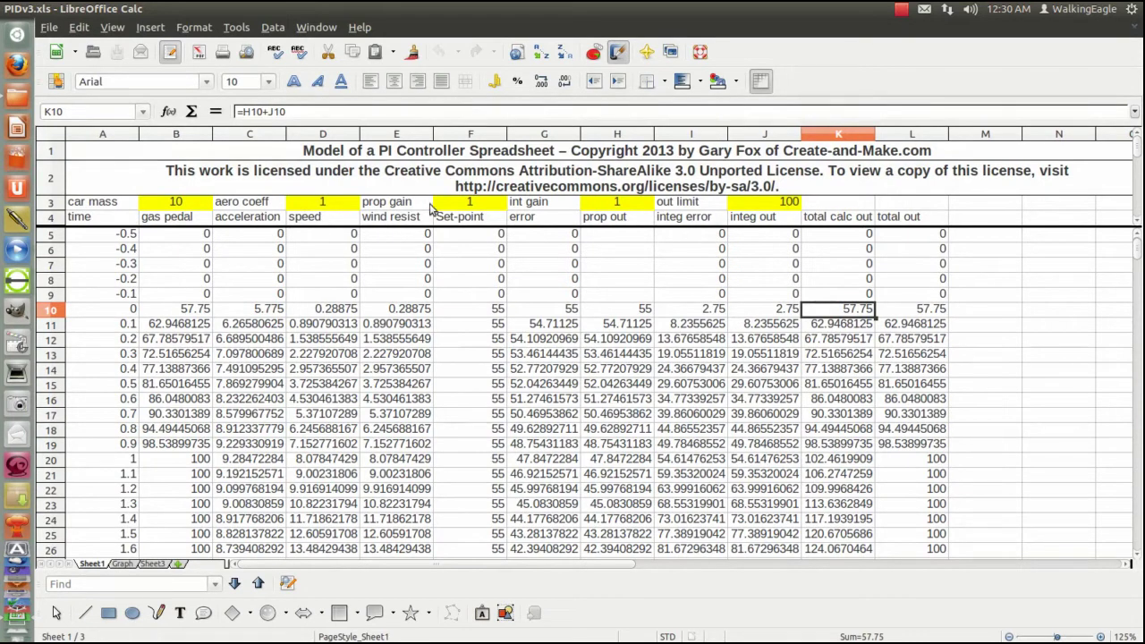
Examine the response charts on the Graph sheet, ending at the one with gas pedal, speed, set-point and error
click(123, 563)
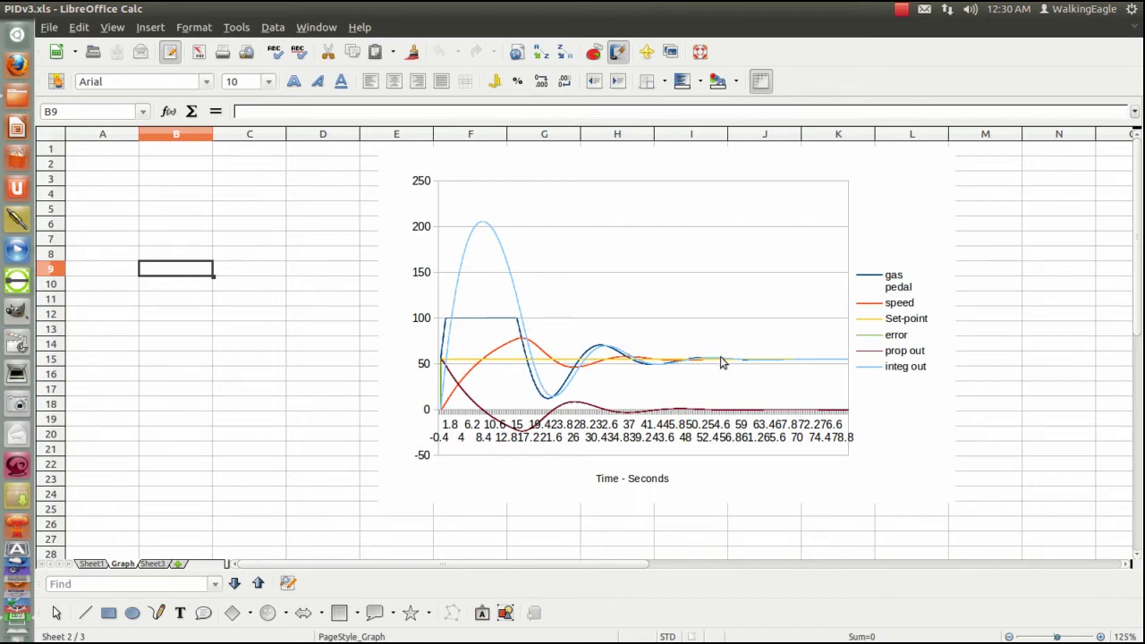
scroll(324, 494, down, 9)
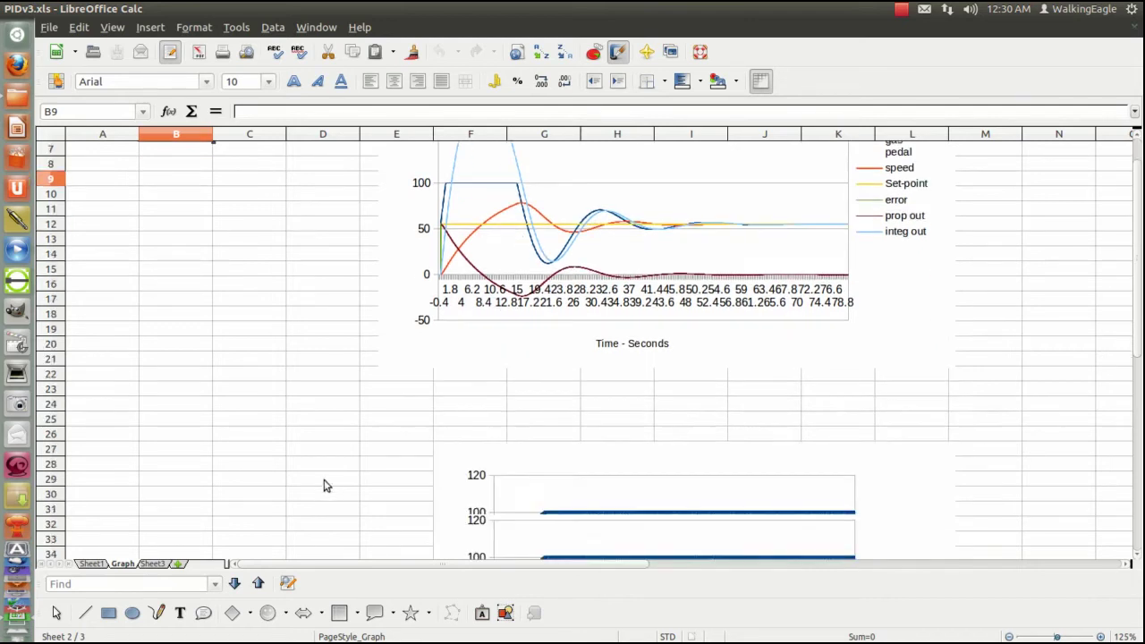
scroll(371, 447, down, 4)
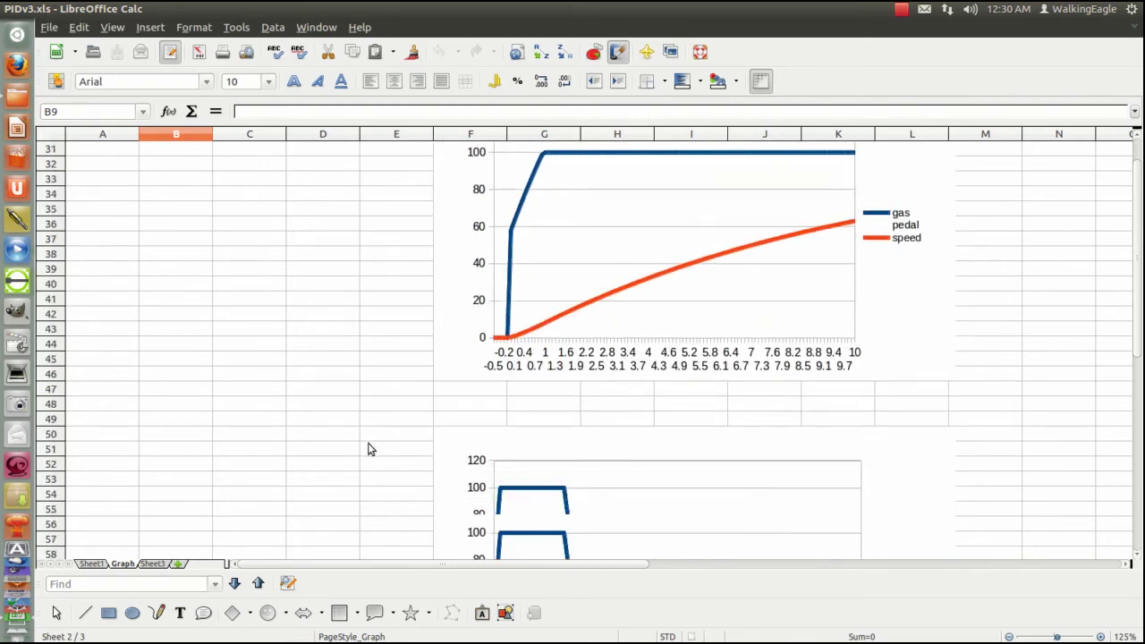
scroll(365, 375, down, 13)
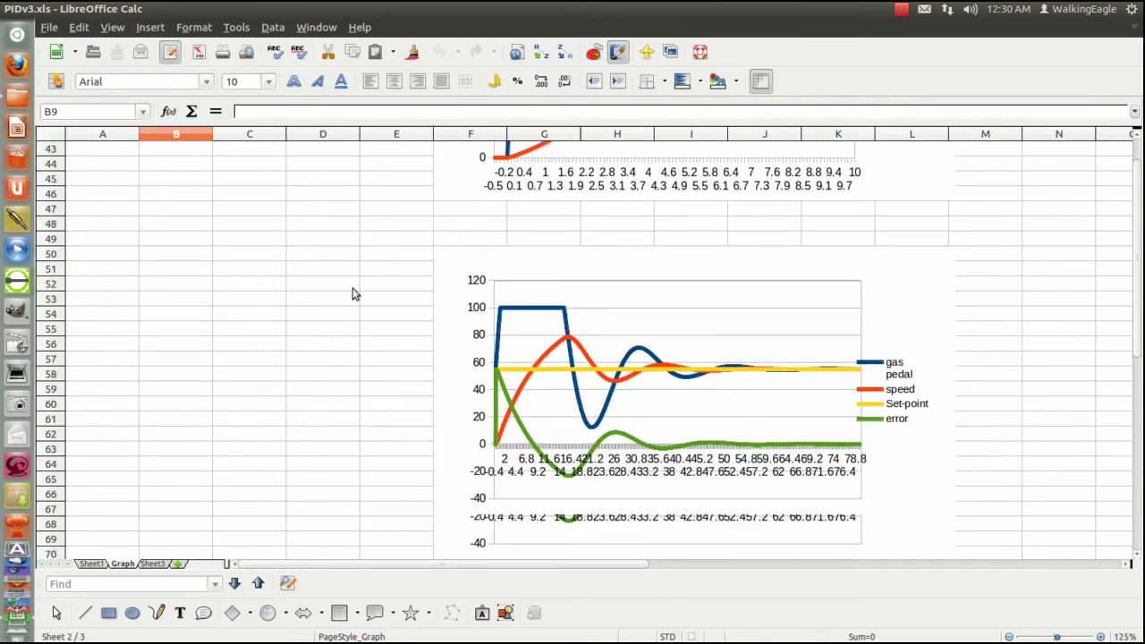
scroll(434, 307, up, 5)
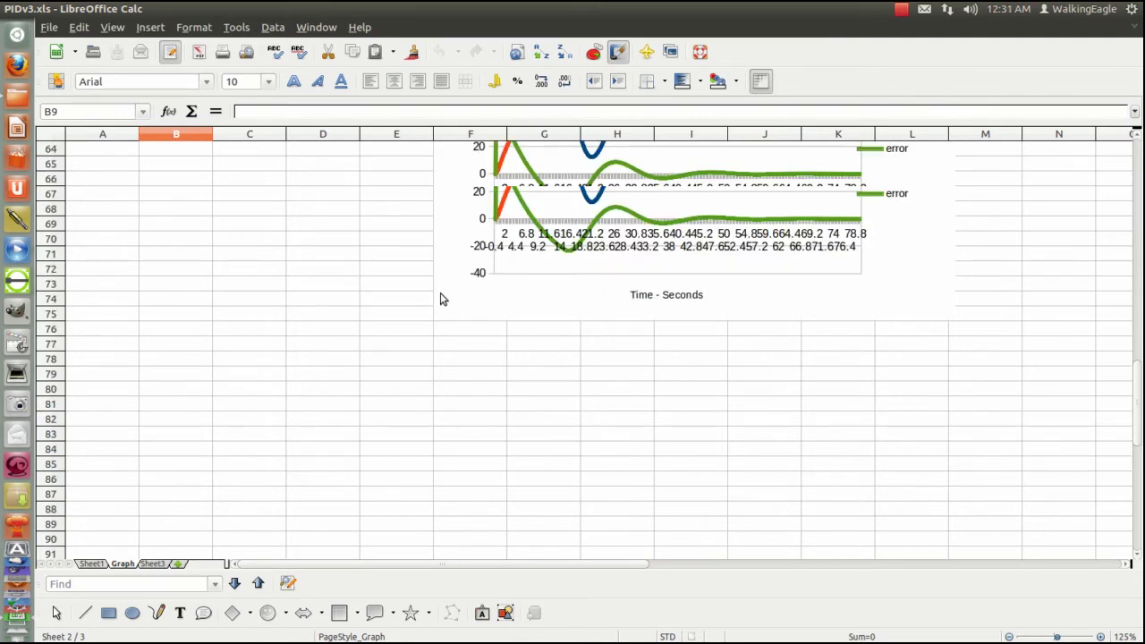
scroll(387, 296, up, 2)
scroll(387, 302, up, 3)
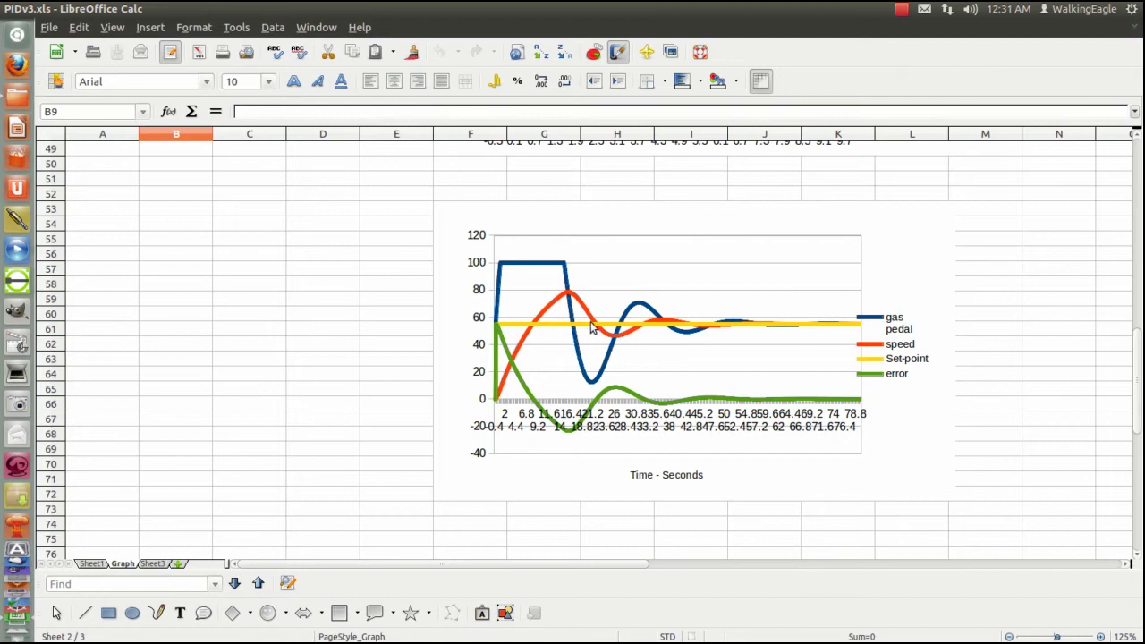
Set the integral gain (int gain) in cell H3 of Sheet1 to 0.1
click(92, 564)
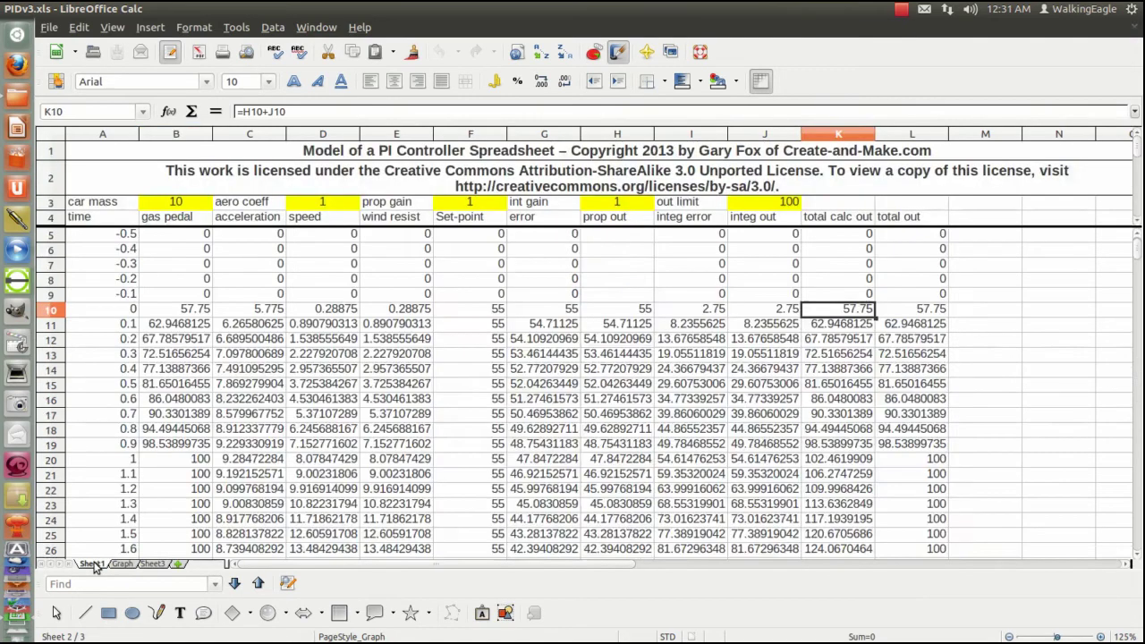
click(617, 204)
key(BackSpace)
text(.1)
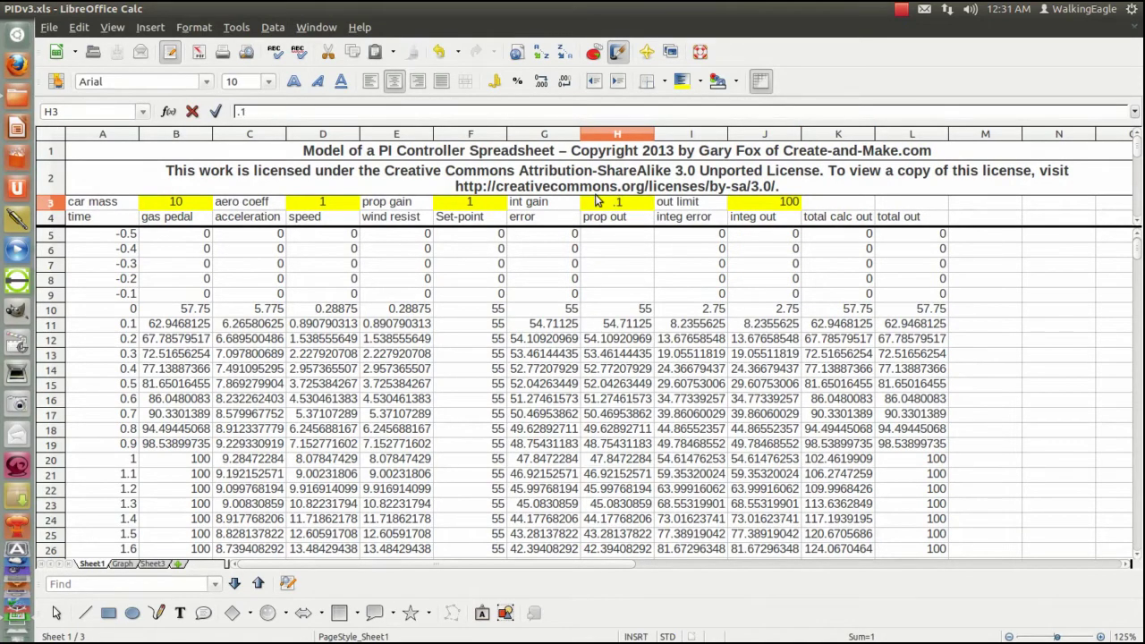
key(Return)
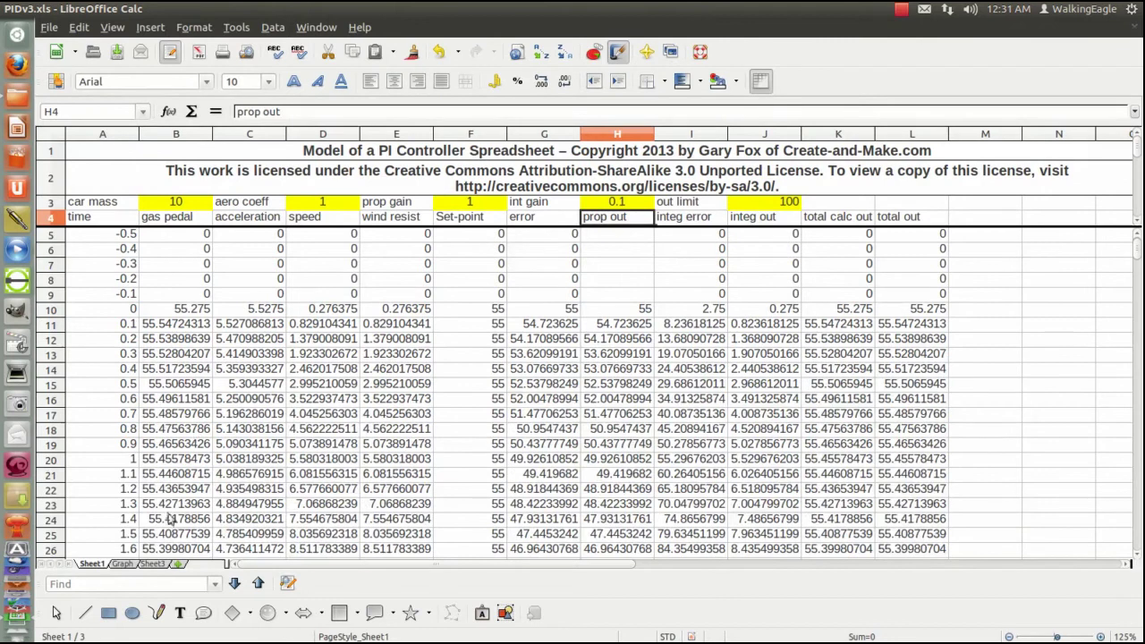
Review the charts on the Graph sheet for the reduced integral gain, from the set-point and error chart back to the first one
click(124, 563)
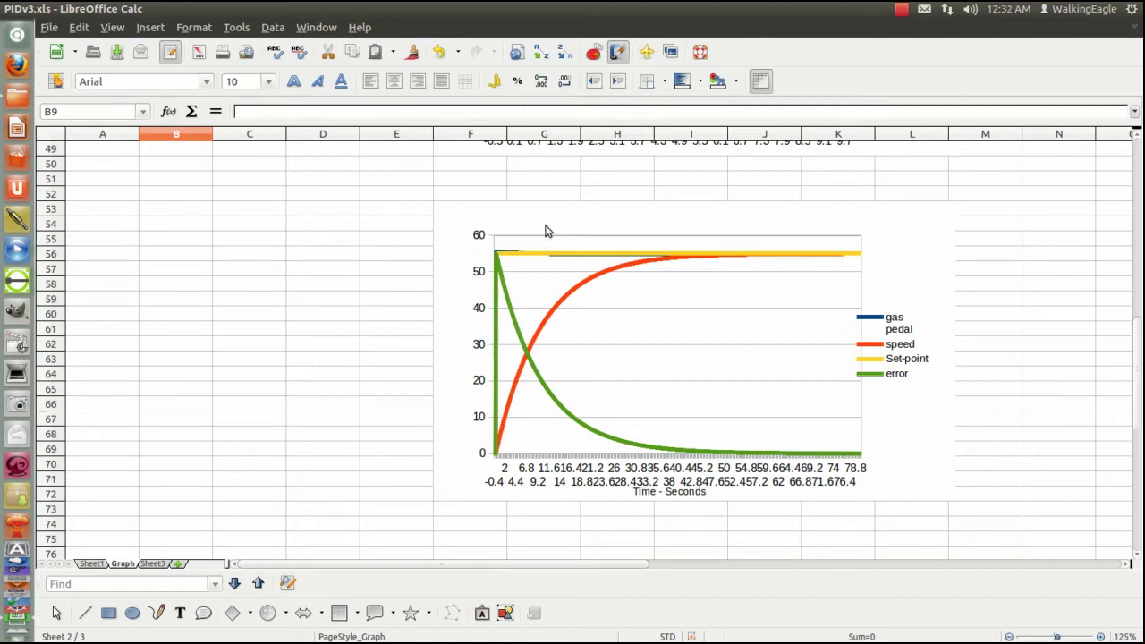
scroll(547, 230, up, 3)
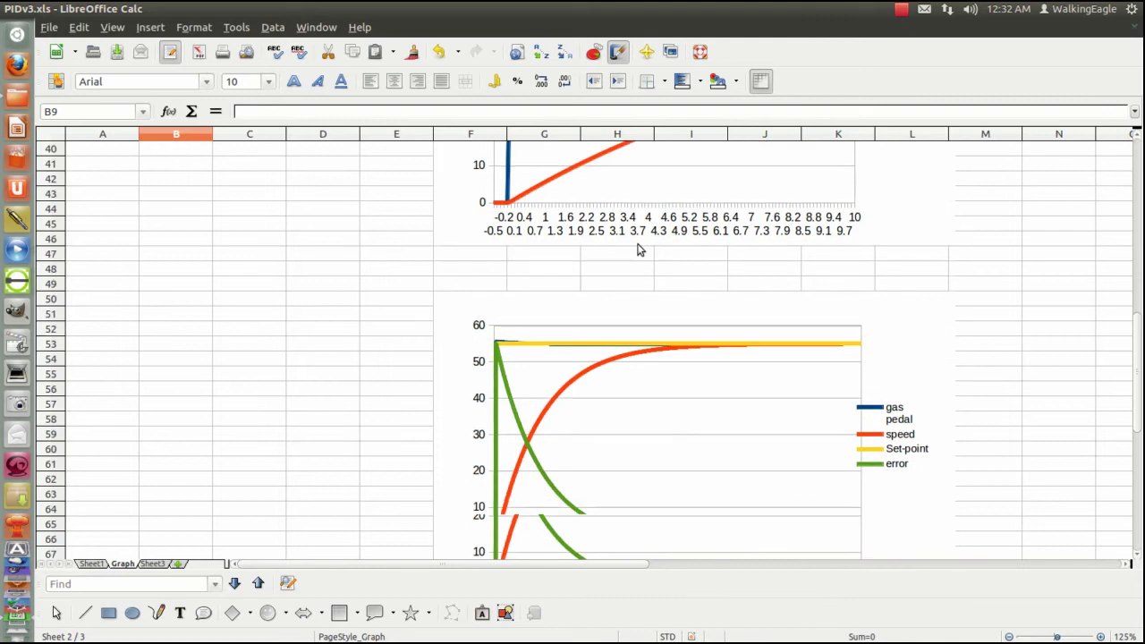
scroll(598, 162, up, 1)
scroll(590, 174, up, 10)
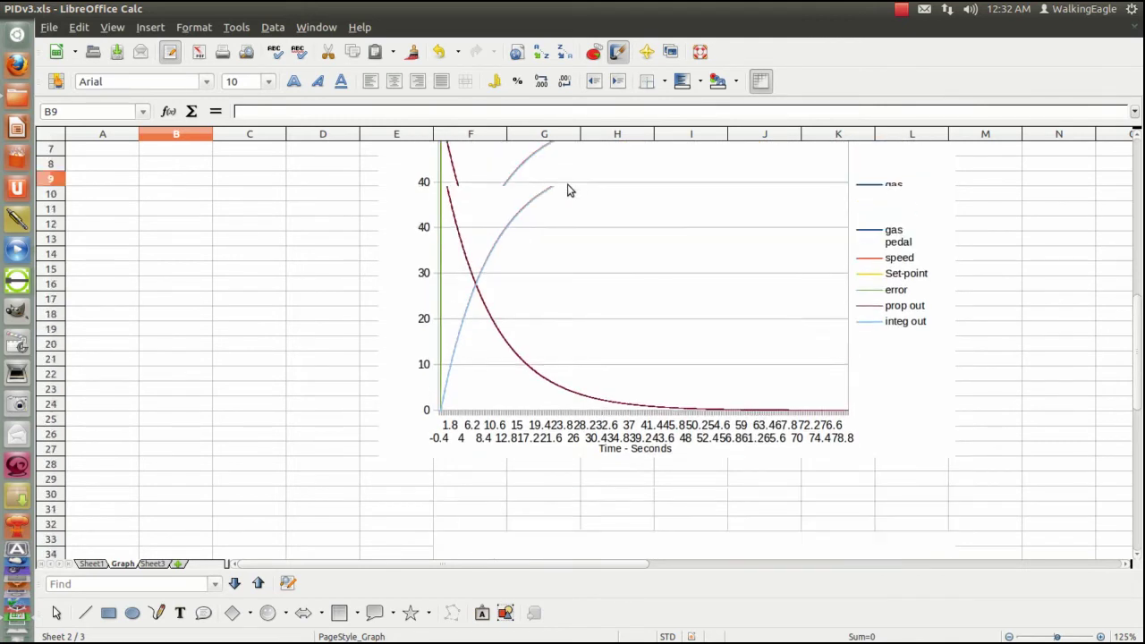
scroll(567, 190, up, 2)
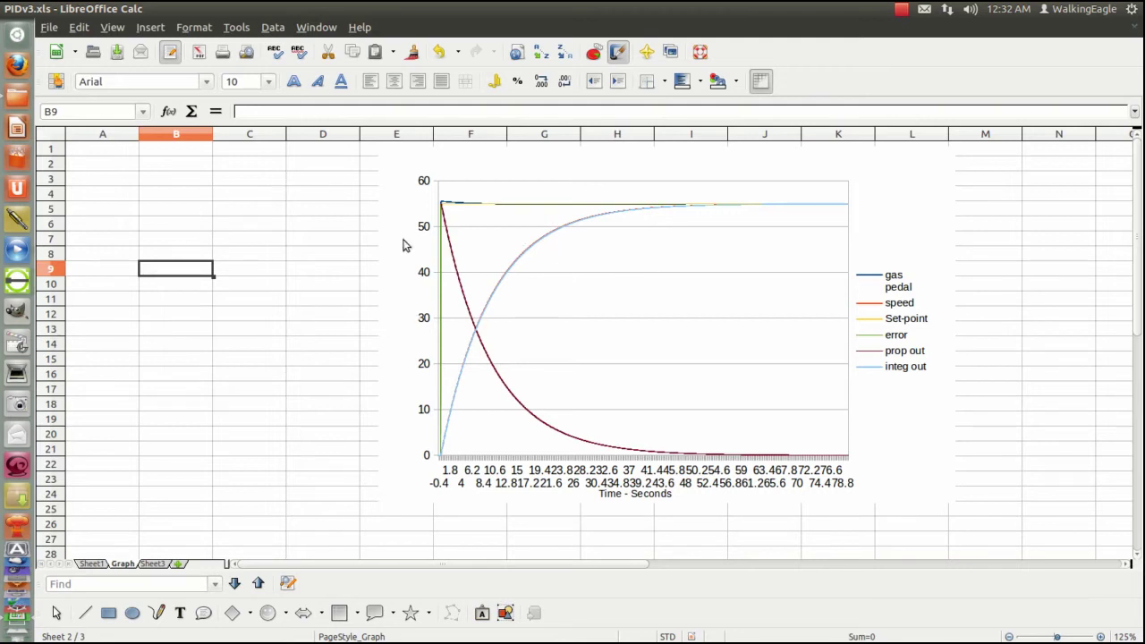
Set the proportional gain (prop gain) in cell F3 of Sheet1 to 2 and display the Graph sheet
click(81, 562)
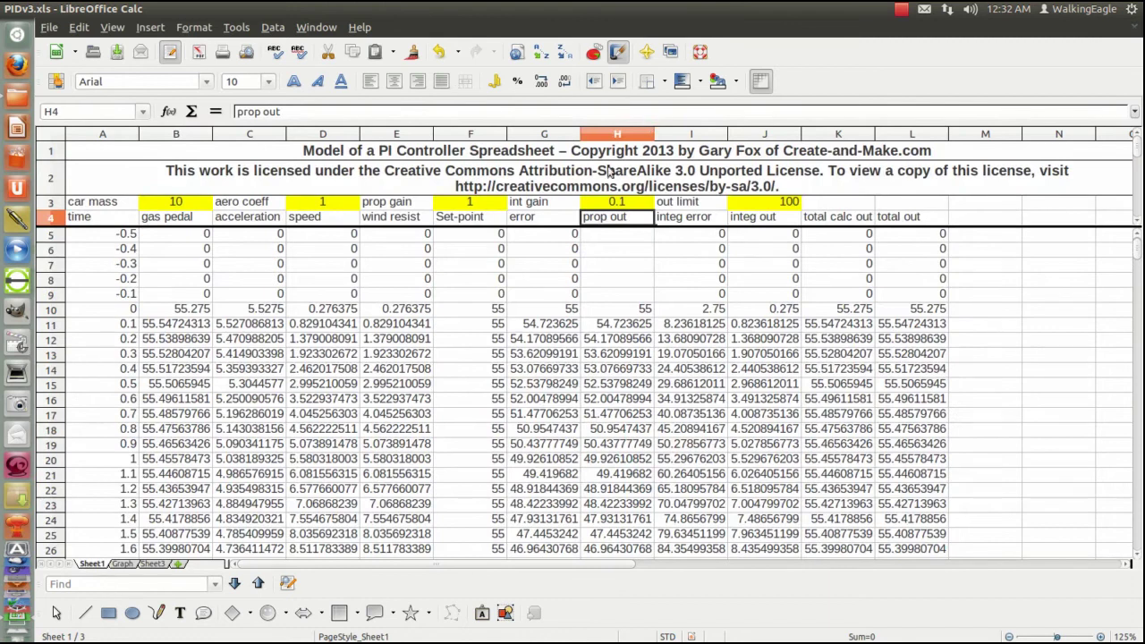
click(472, 205)
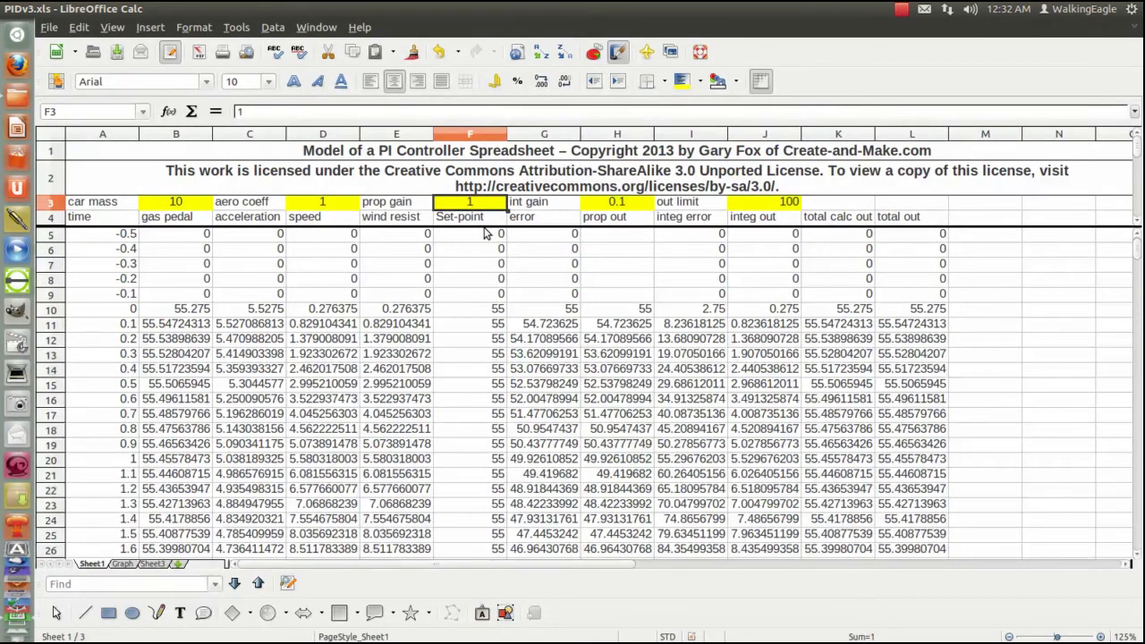
text(2)
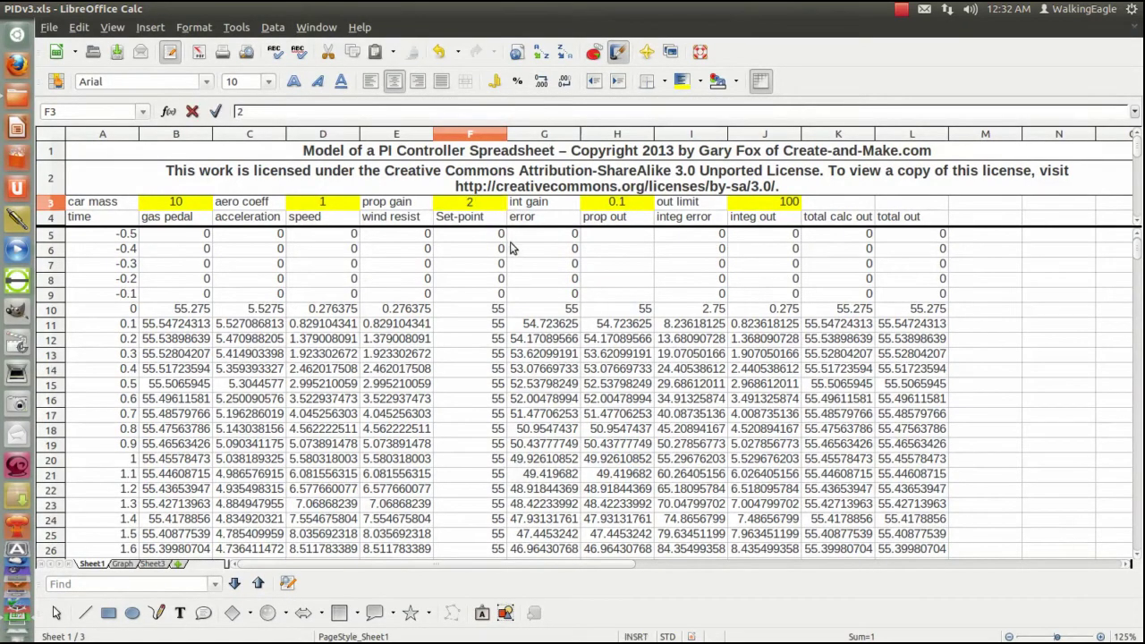
key(Return)
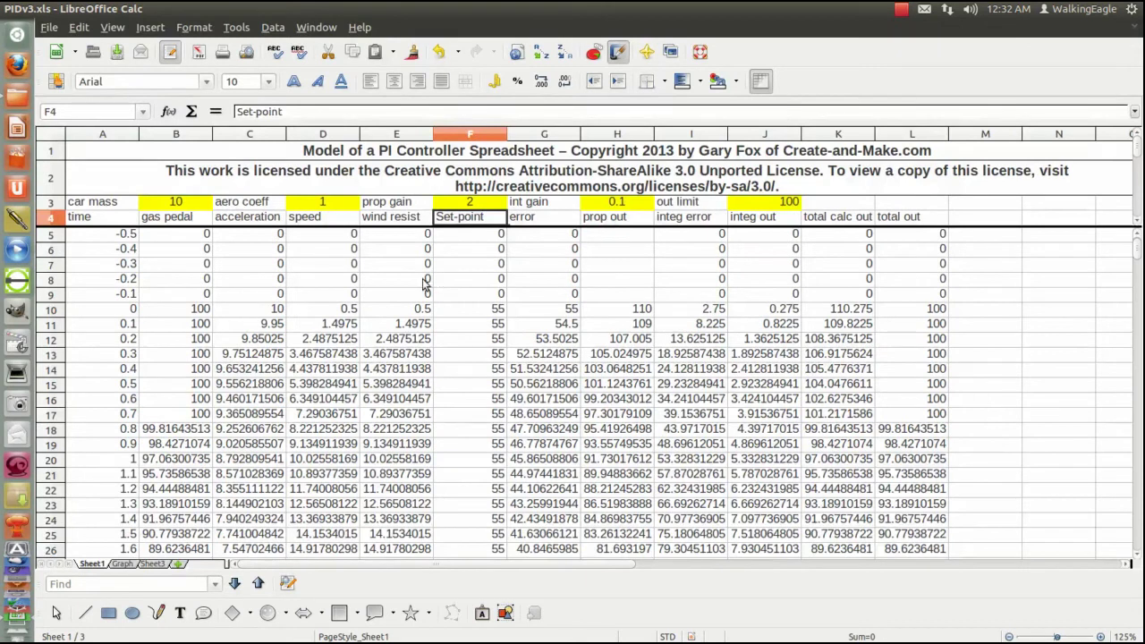
click(131, 565)
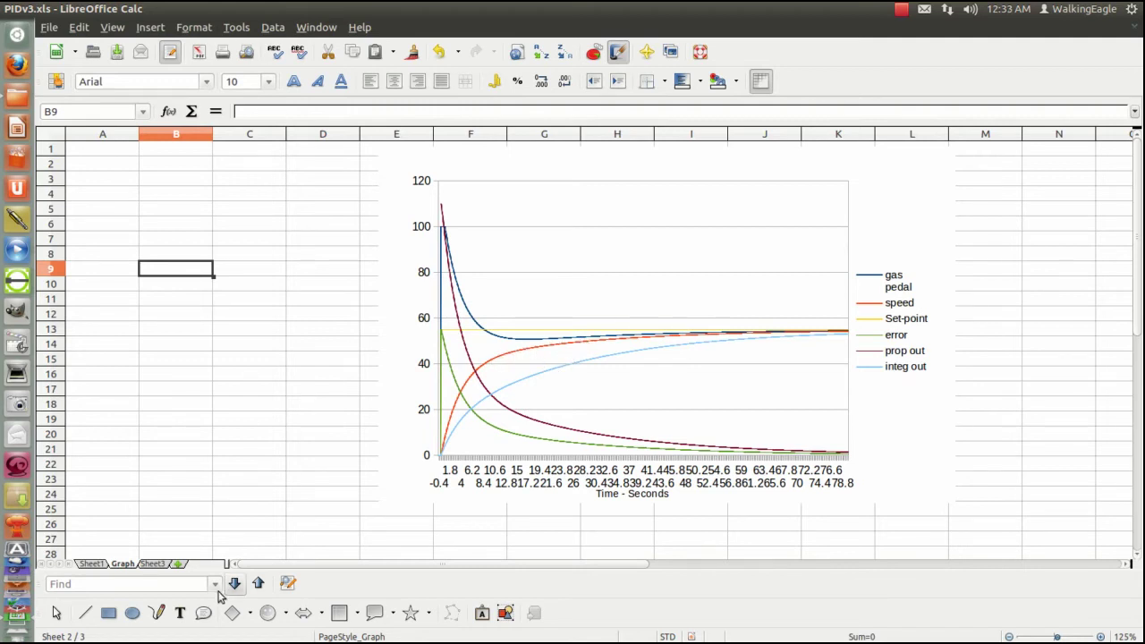
Change the integral gain in cell H3 of Sheet1 to 0.2
click(87, 565)
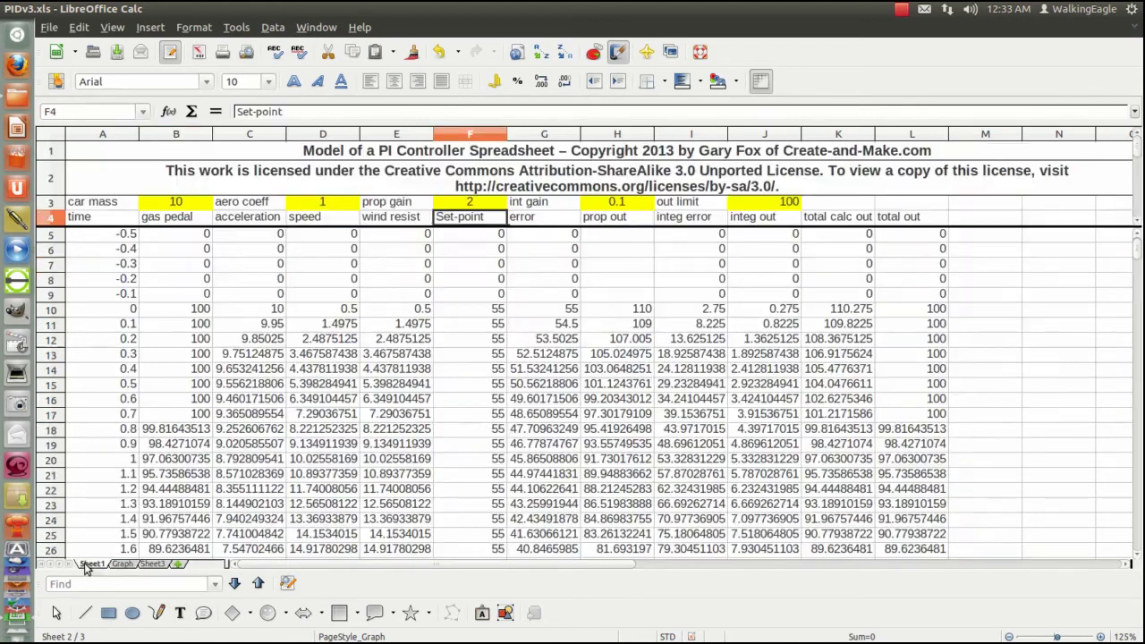
click(629, 205)
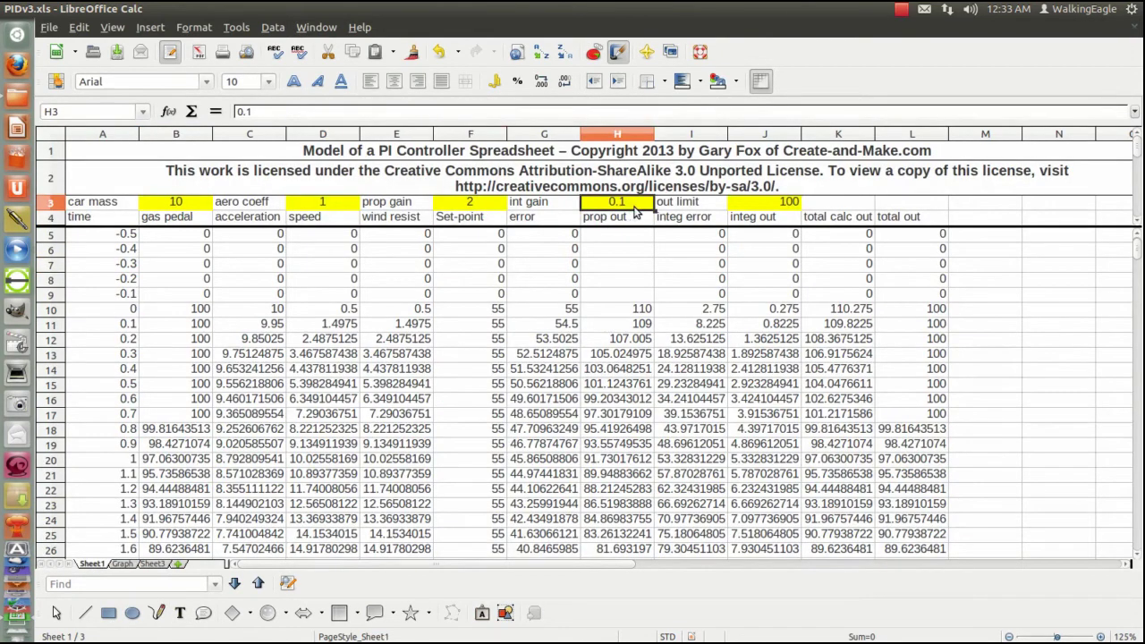
double_click(642, 206)
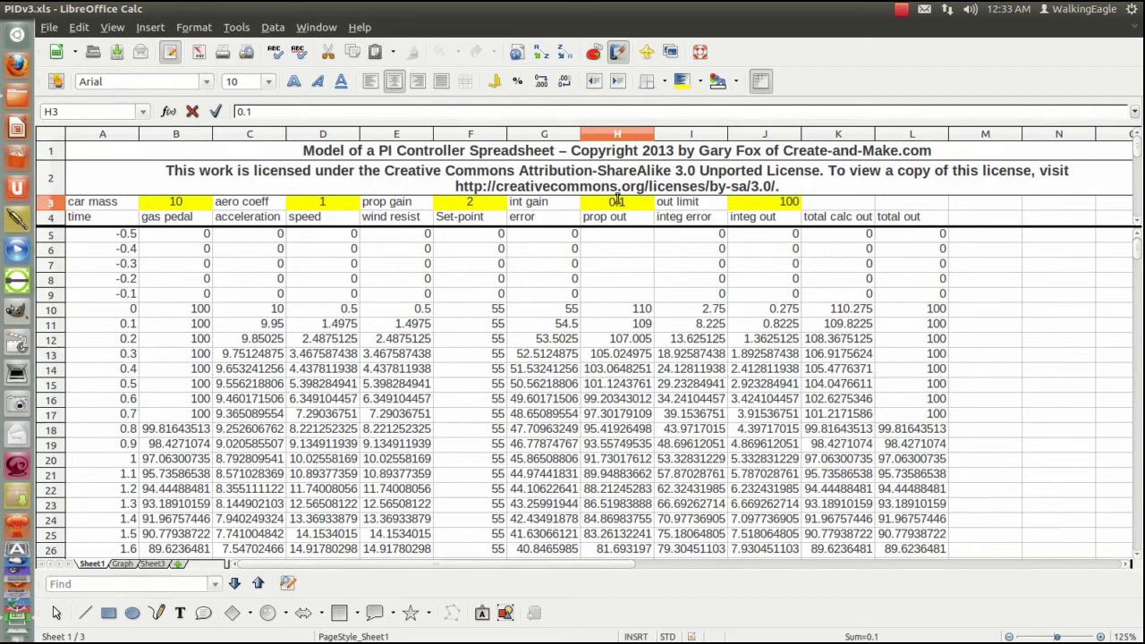
text(2)
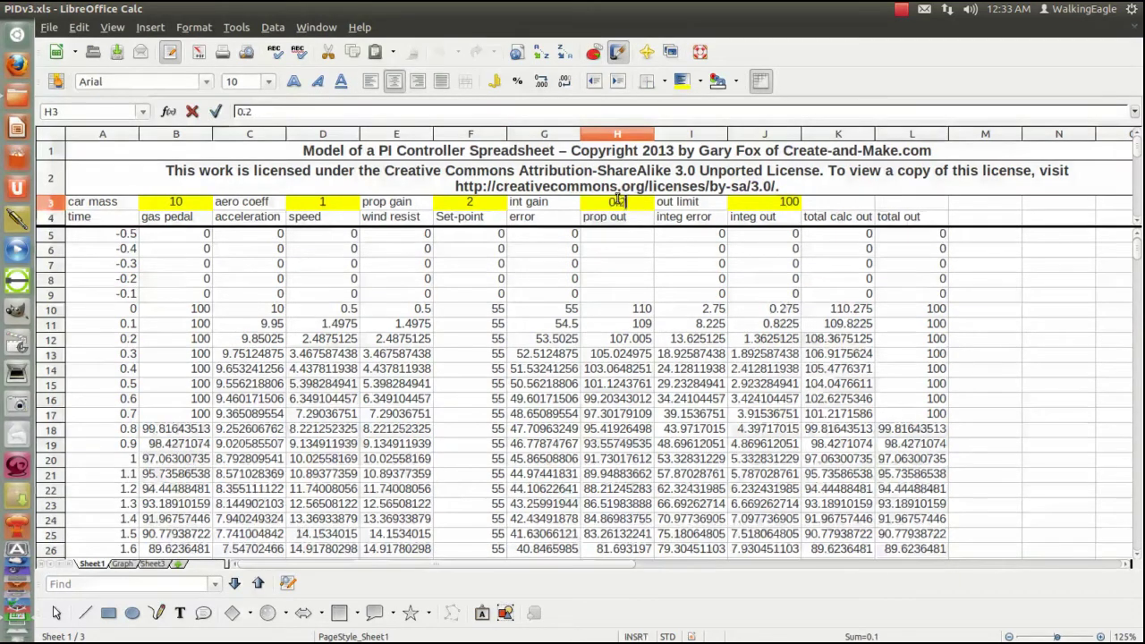
key(Return)
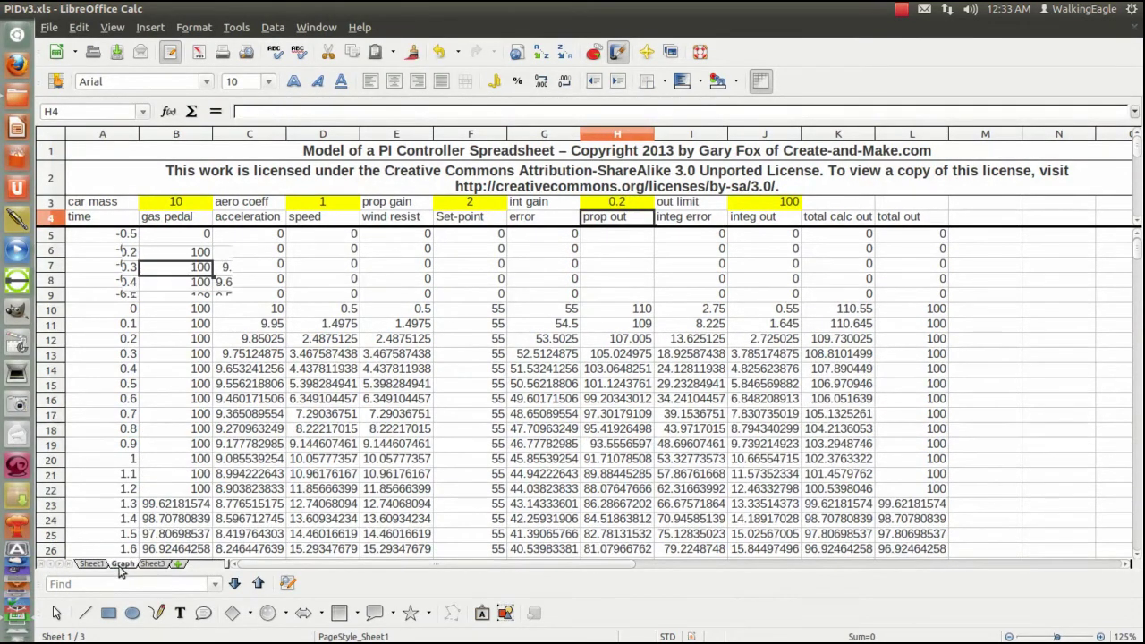
Inspect all the Graph sheet charts for the new gains, ending at the gas pedal, speed, set-point and error chart
click(122, 563)
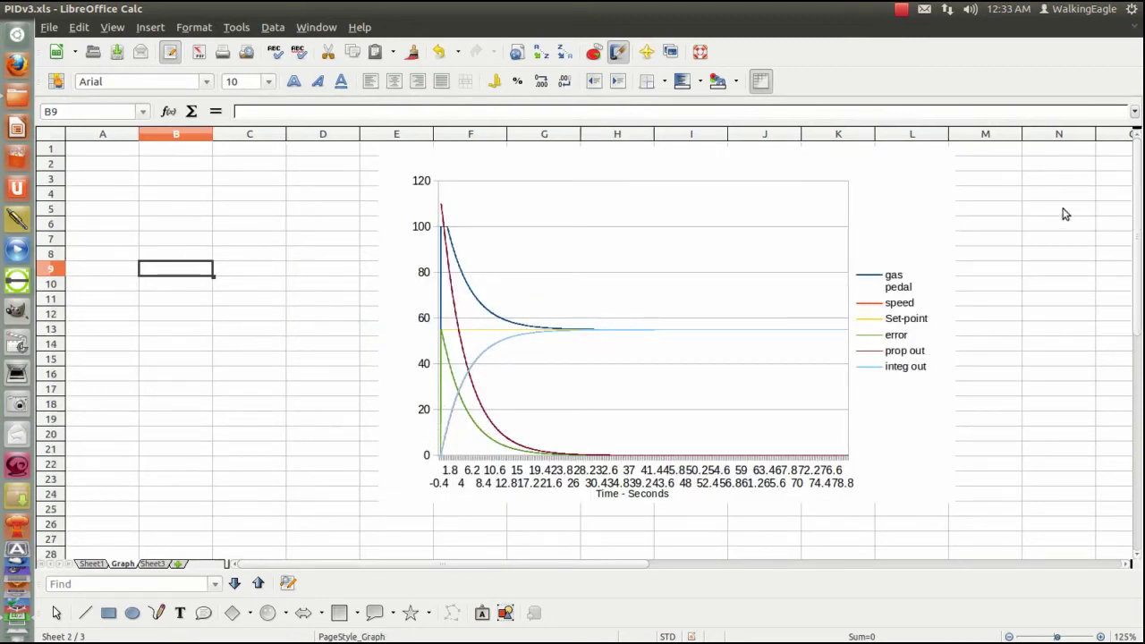
drag(1137, 182, 1140, 417)
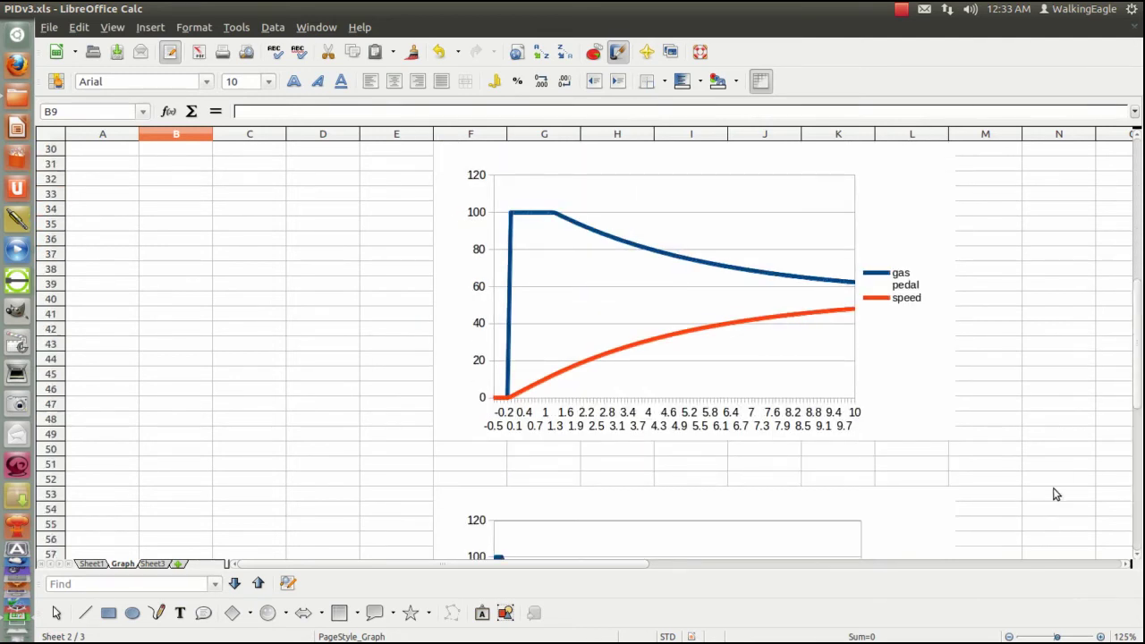
scroll(1037, 497, down, 2)
scroll(865, 463, down, 1)
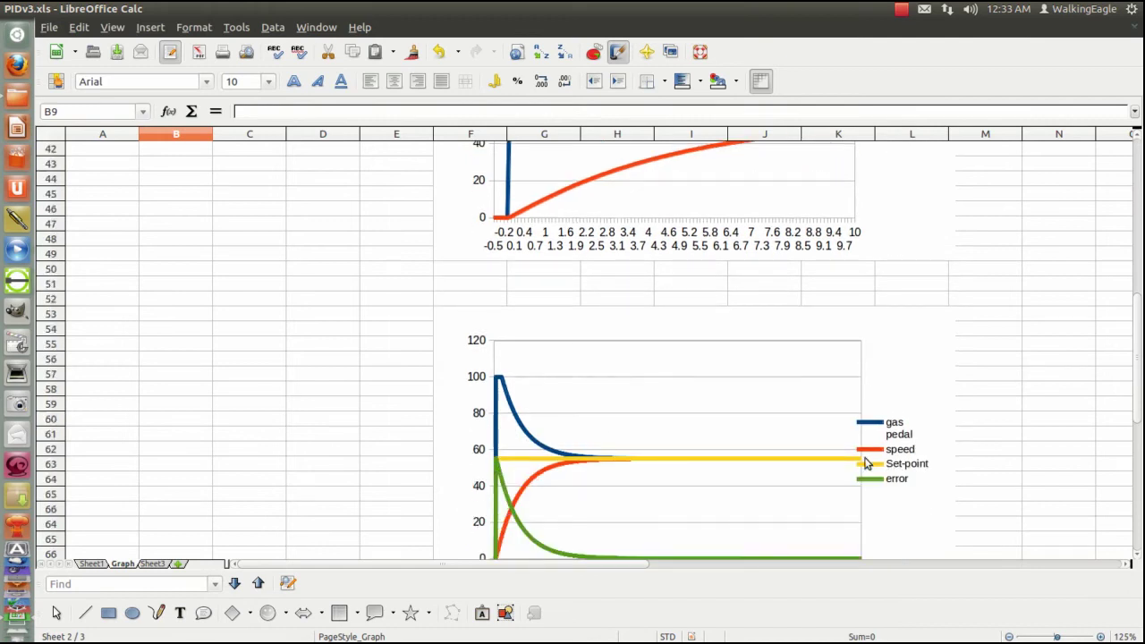
scroll(721, 408, down, 2)
scroll(720, 408, down, 4)
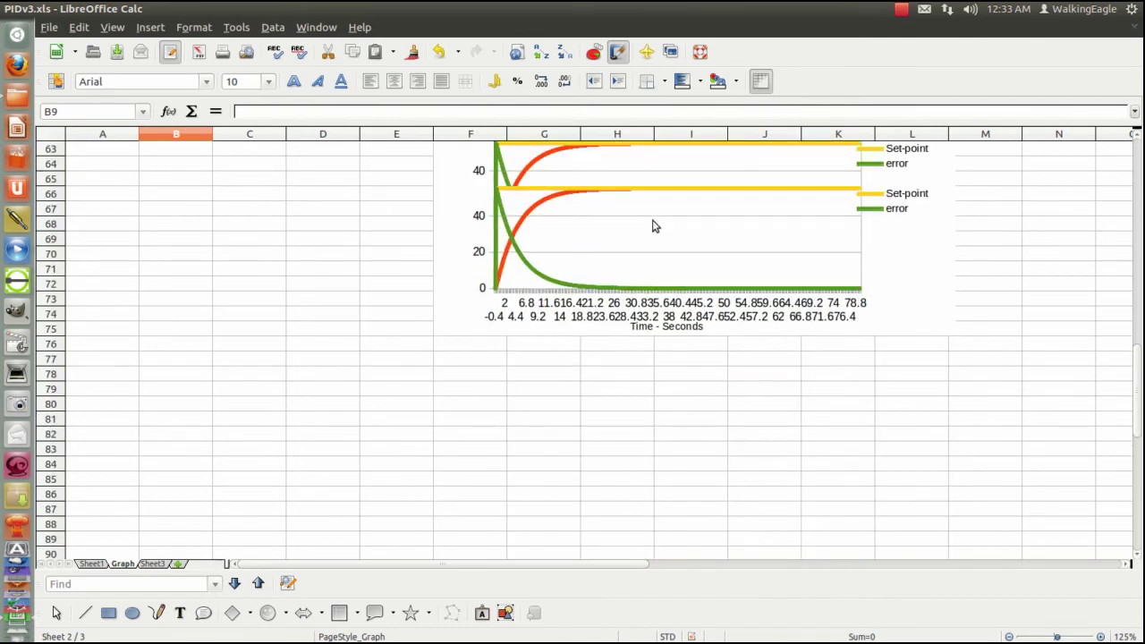
scroll(555, 313, up, 1)
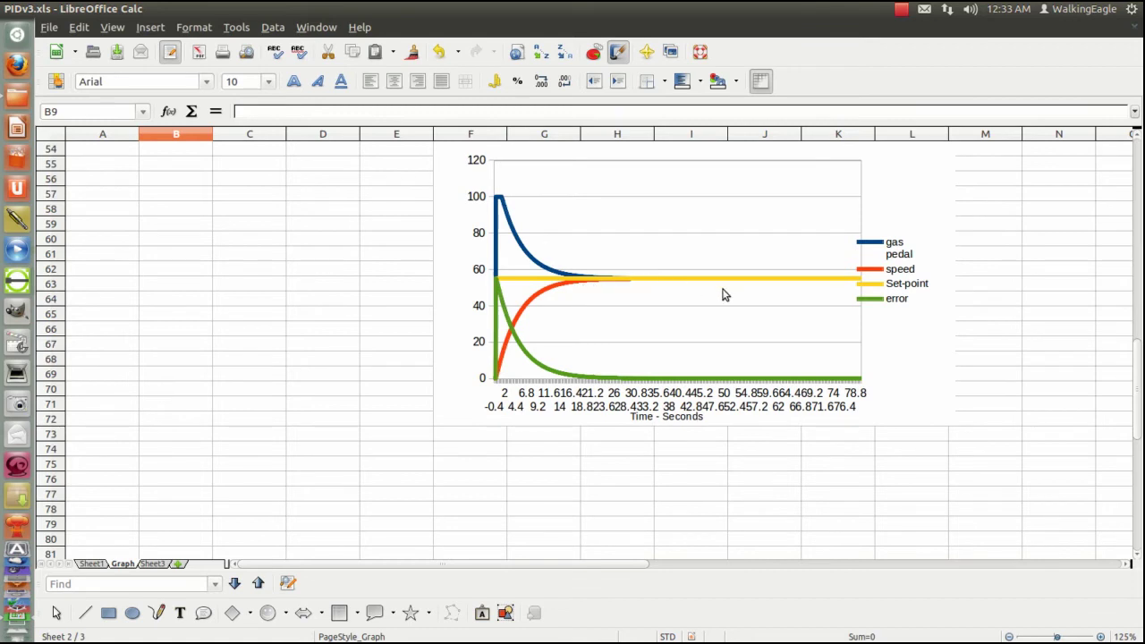
Set the proportional gain in cell F3 of Sheet1 to 4
click(91, 564)
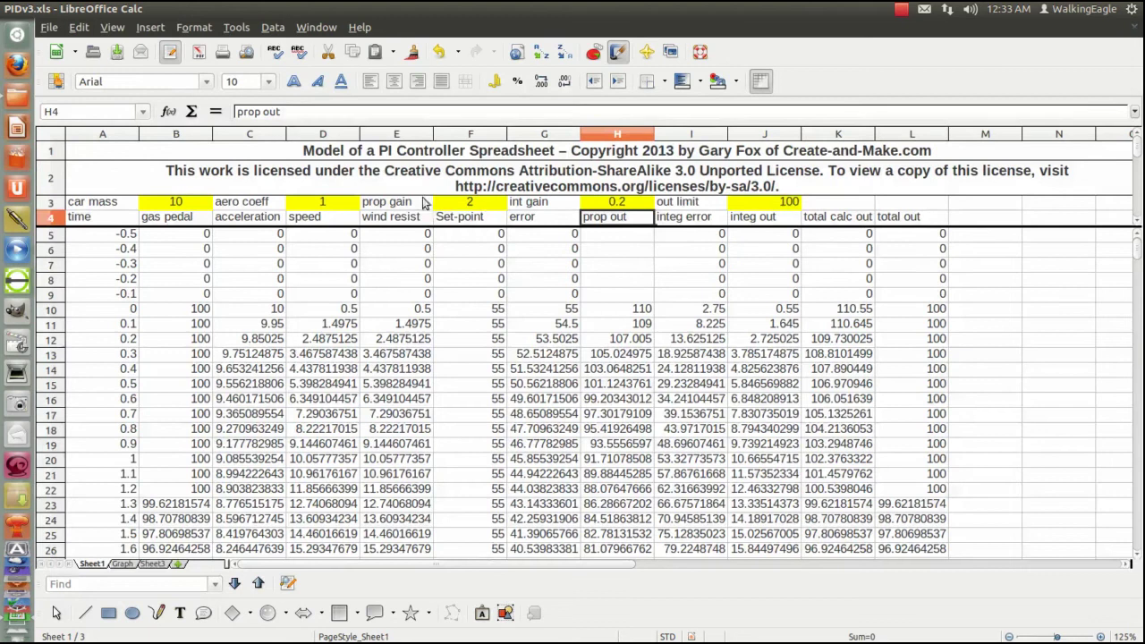
click(476, 205)
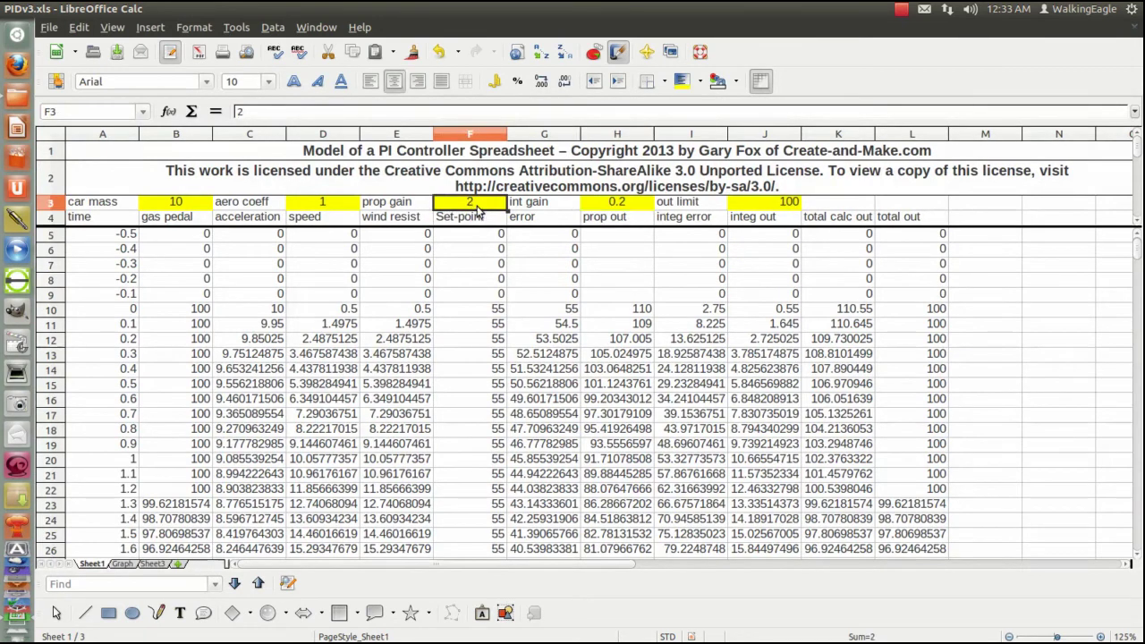
text(4)
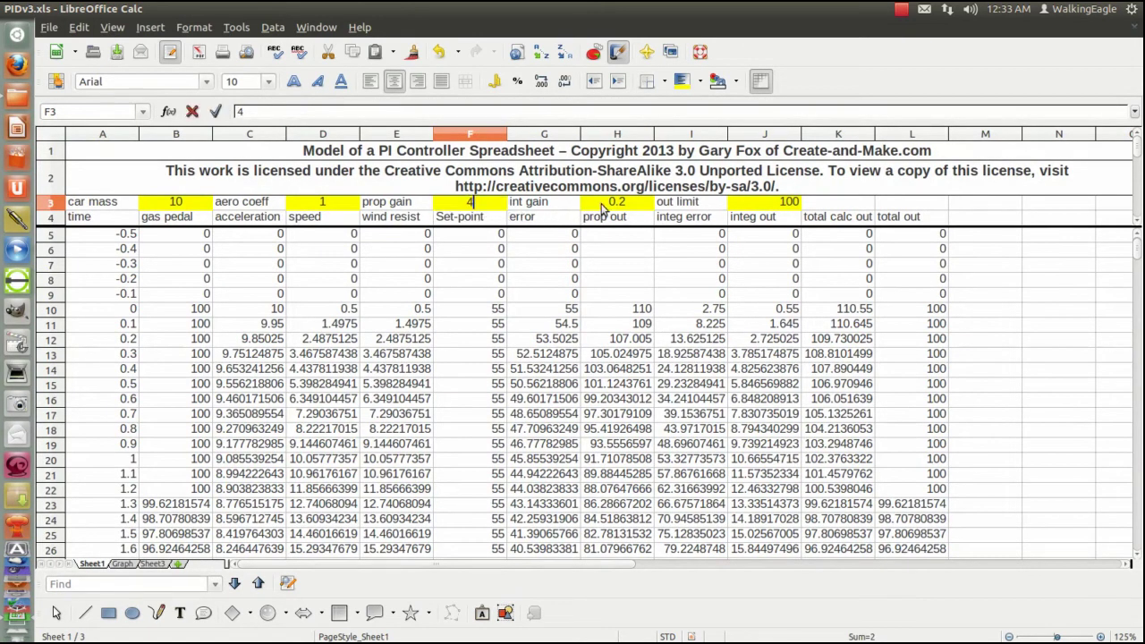
Set the integral gain in cell H3 to 0.4 and display the response chart on the Graph sheet
click(629, 210)
double_click(629, 209)
key(BackSpace)
text(4)
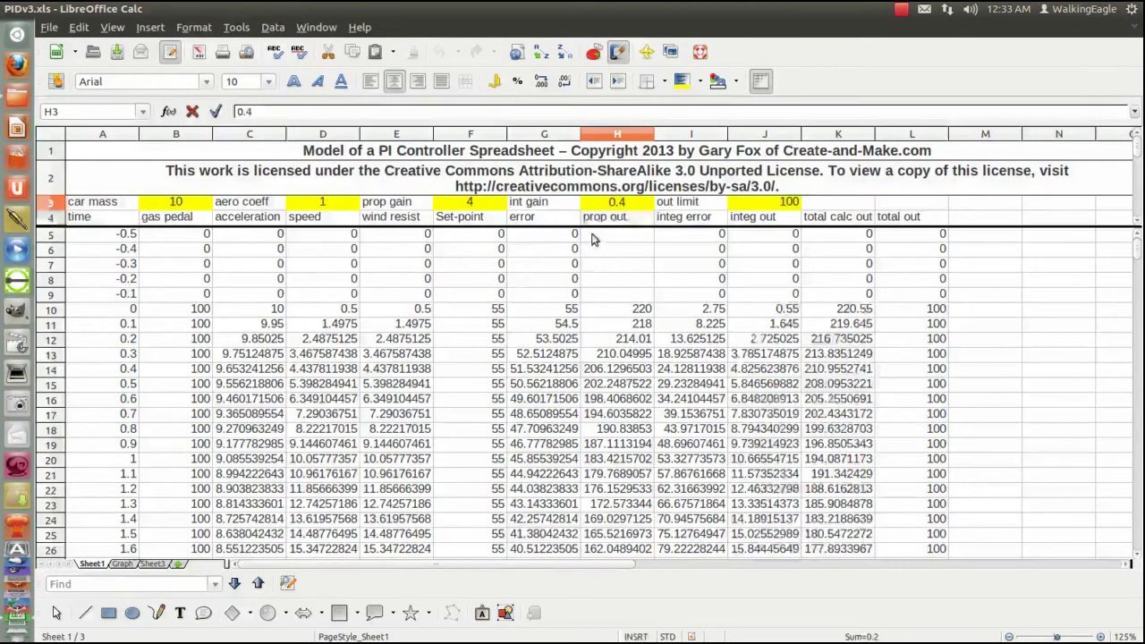
key(Return)
click(122, 563)
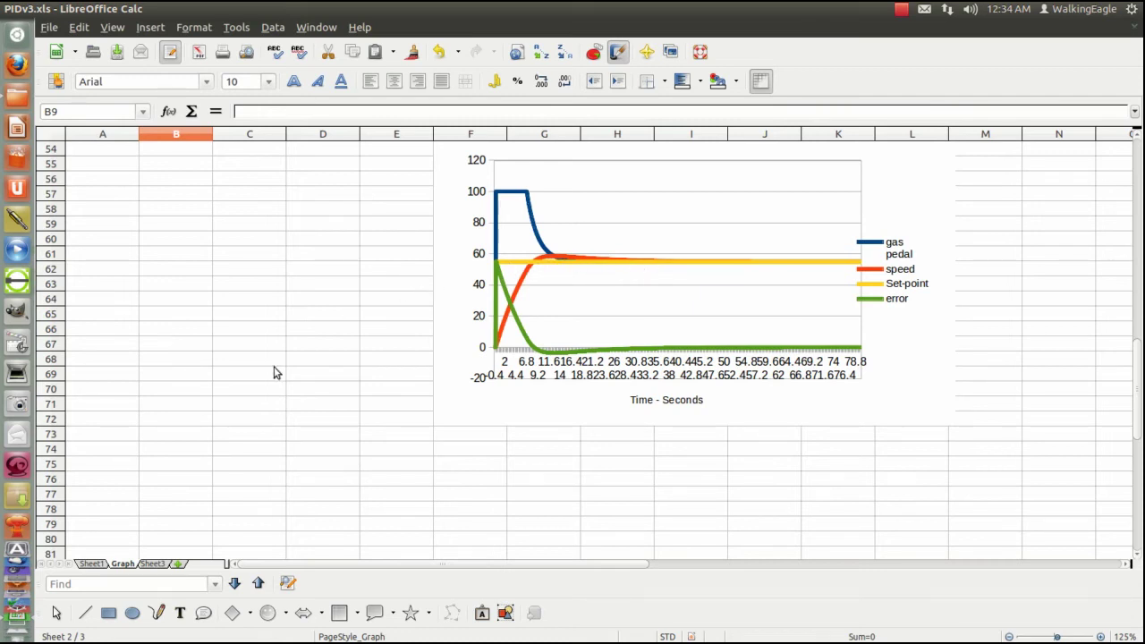
Examine the integral error formula in cell I10 and the speed formula in cell D10 of Sheet1
click(91, 563)
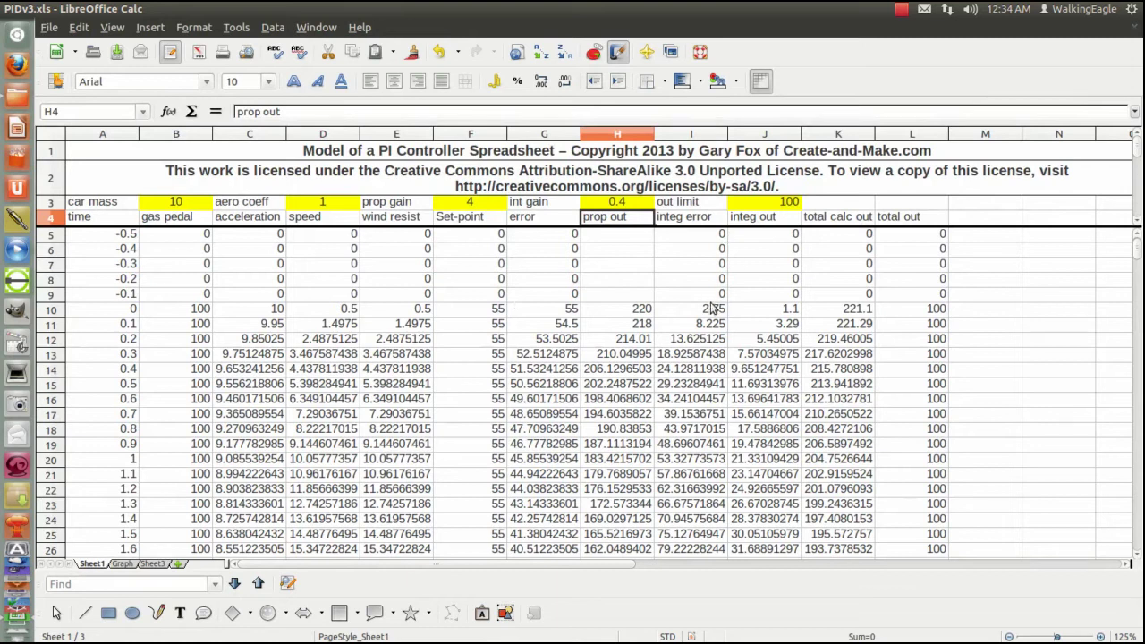
click(705, 310)
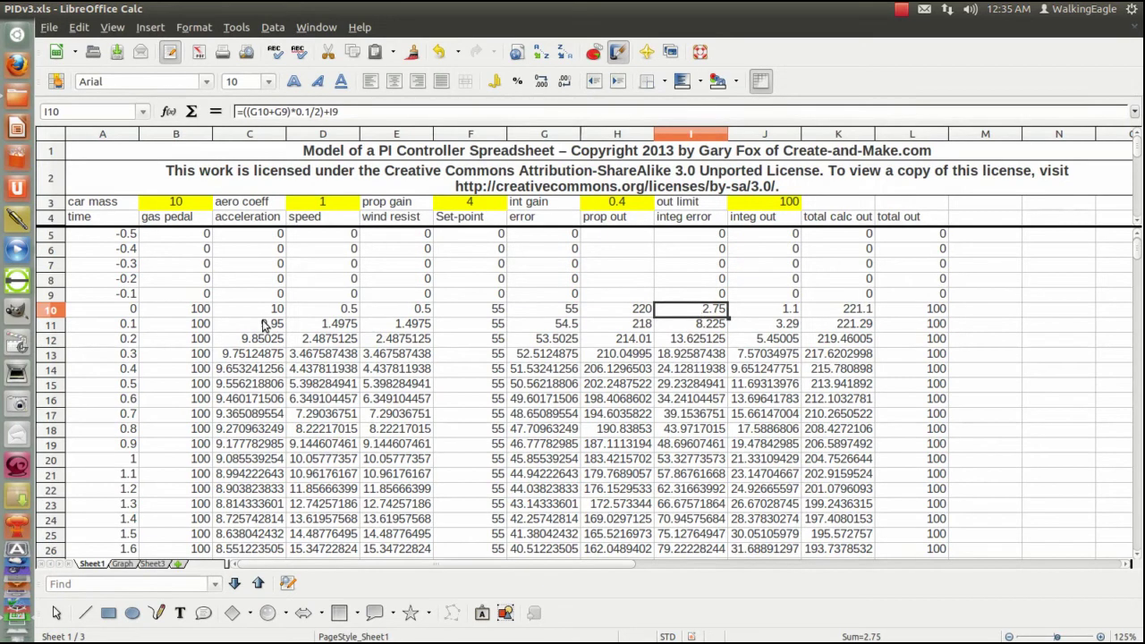
click(337, 317)
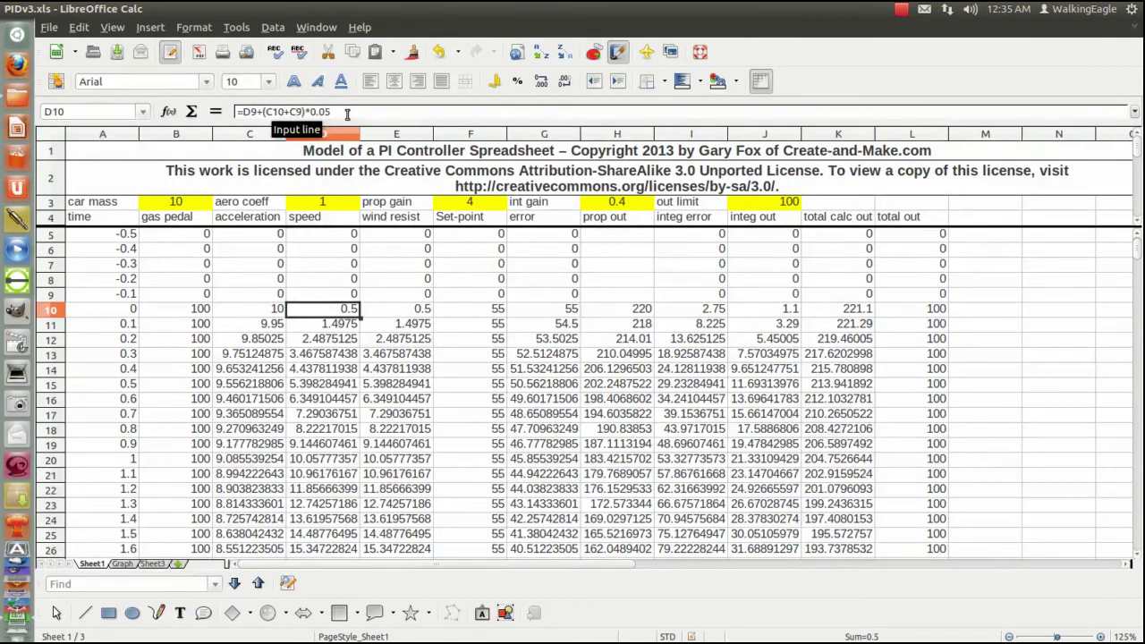
click(347, 113)
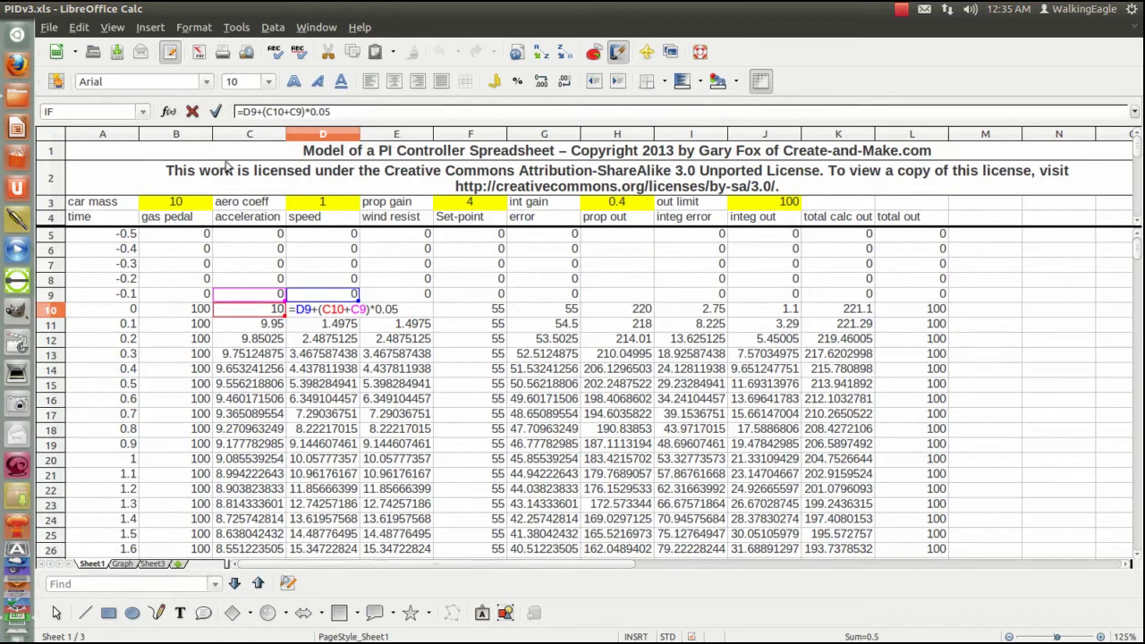
click(98, 313)
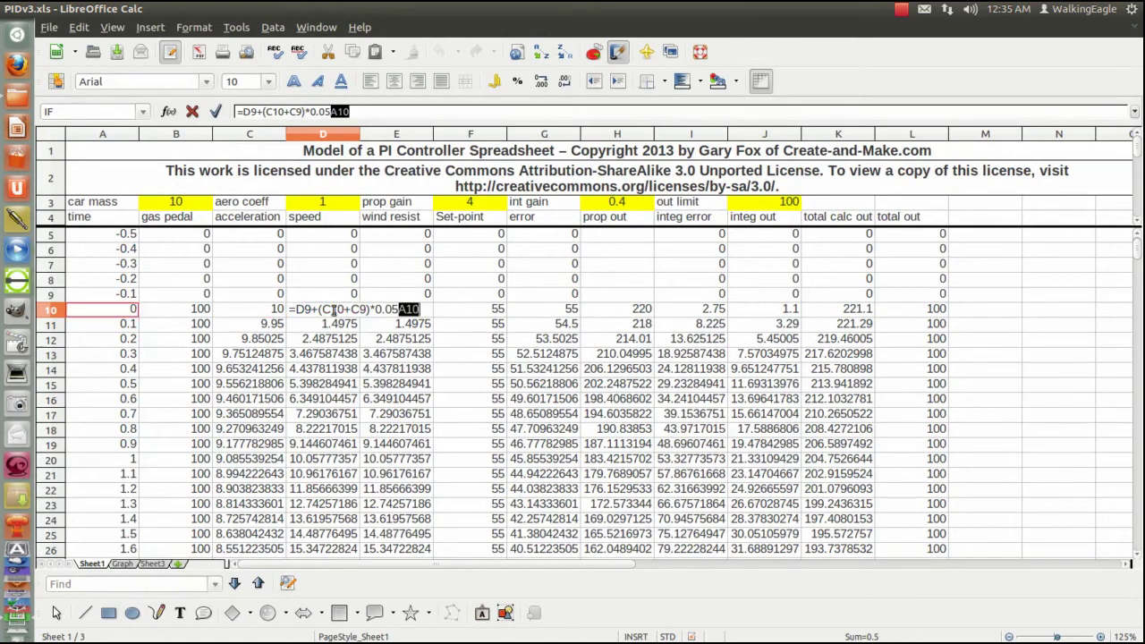
key(Escape)
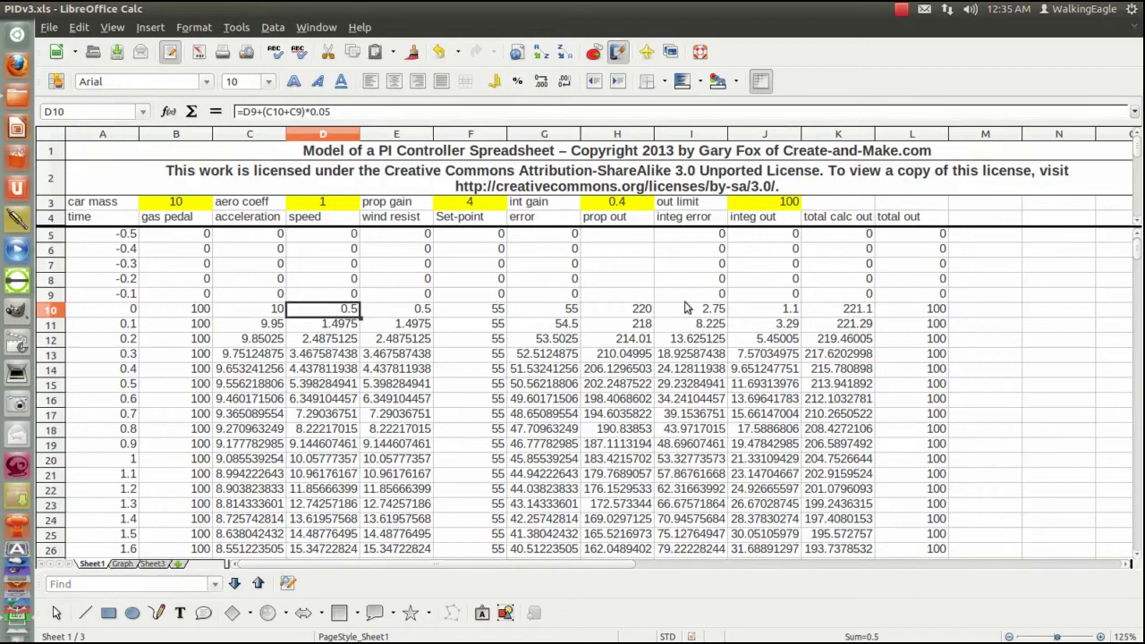
Inspect the row 10 formulas for total calculated output and integral output, and compare the acceleration formula with the speed formula
click(846, 312)
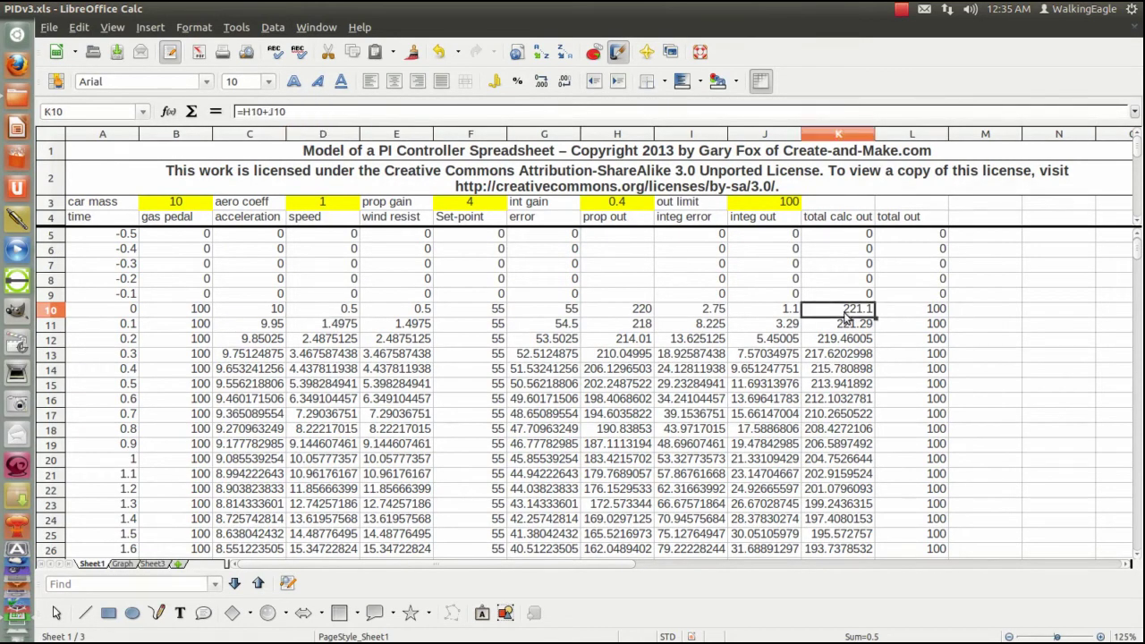
click(760, 315)
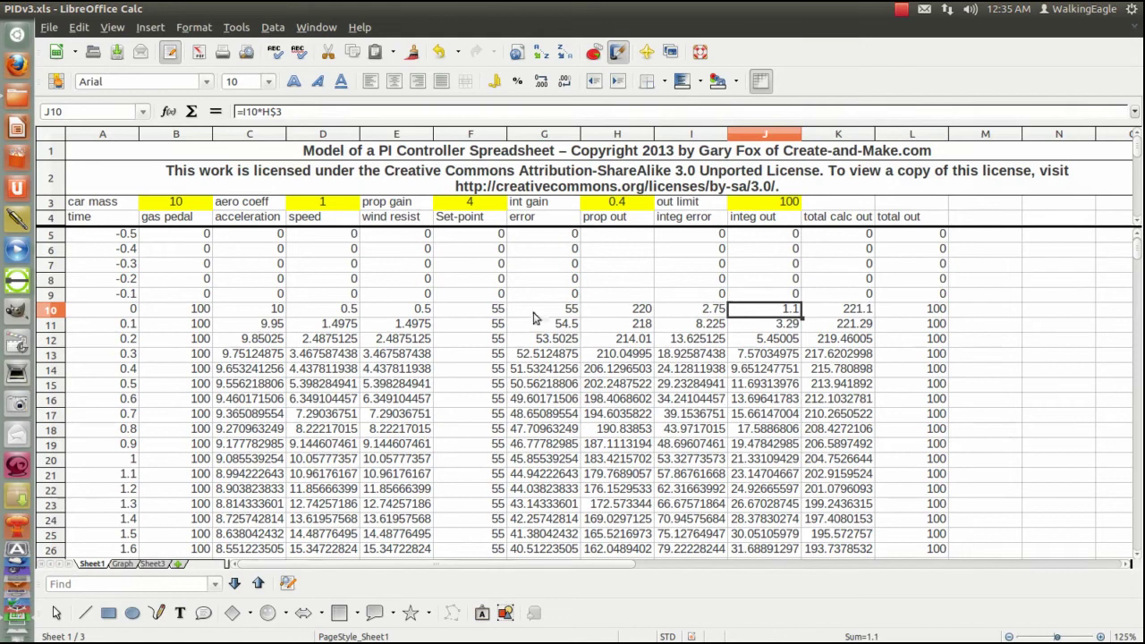
click(280, 312)
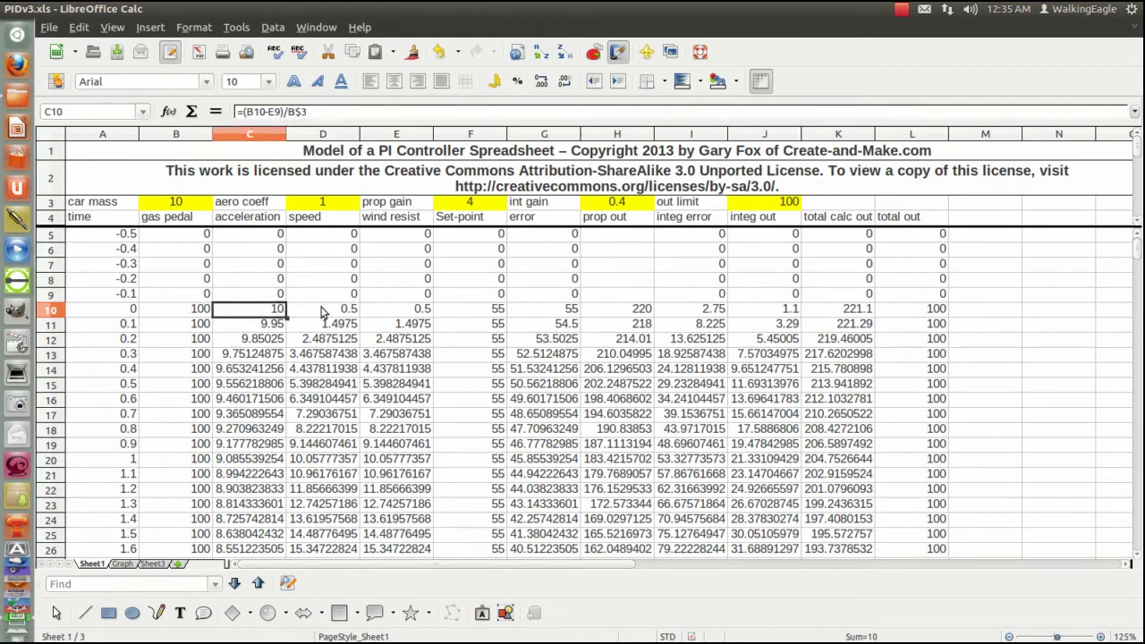
click(323, 313)
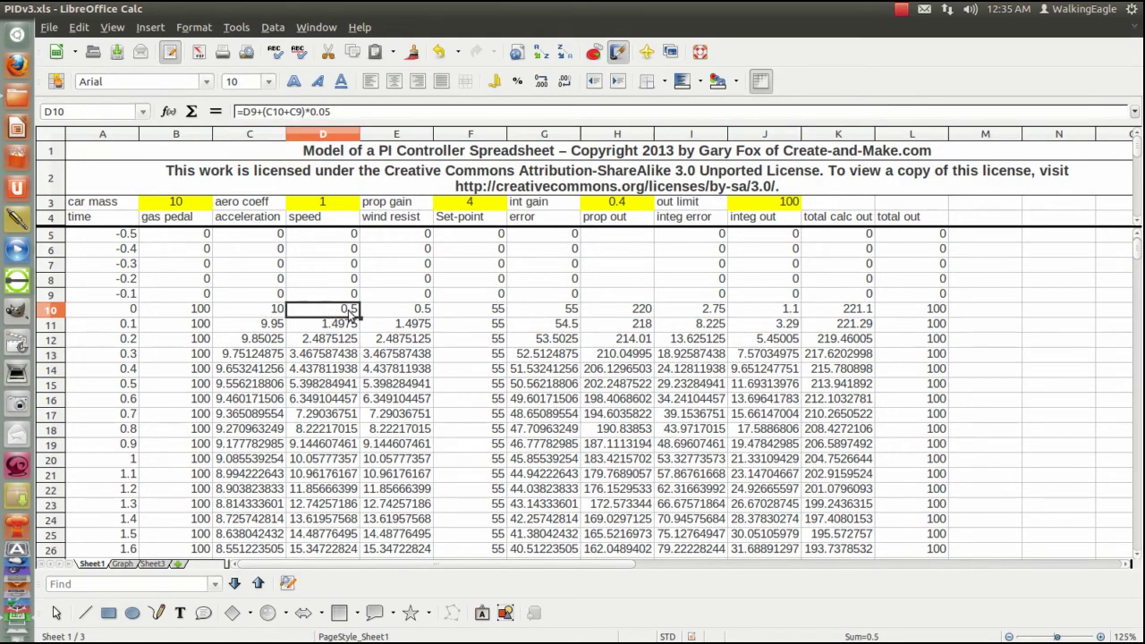
click(272, 314)
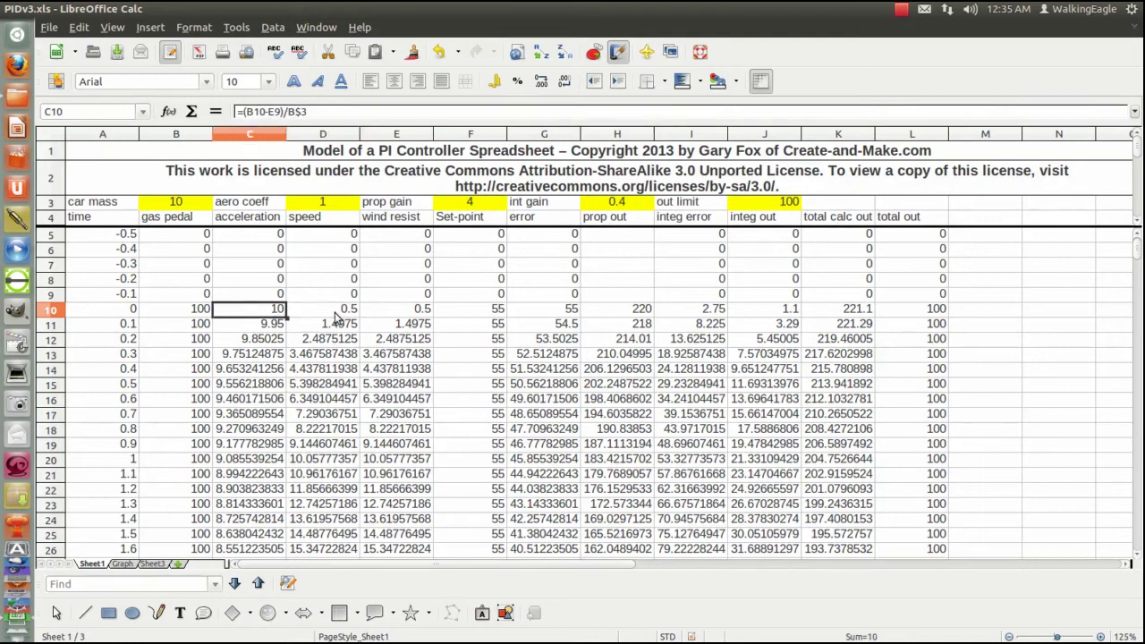
click(341, 319)
click(265, 315)
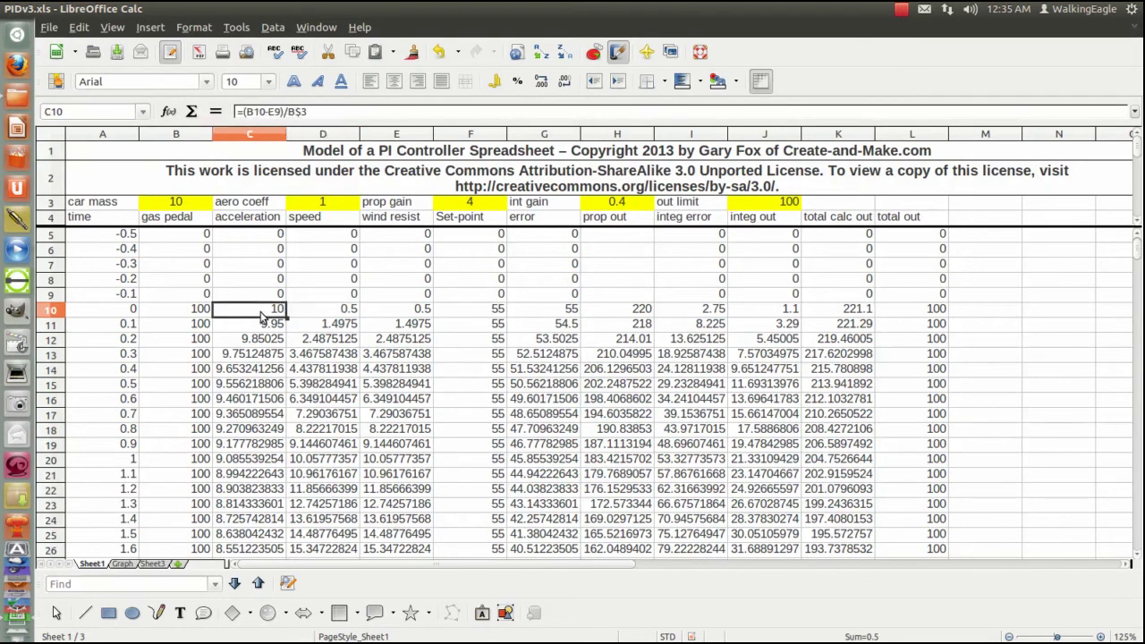
click(347, 313)
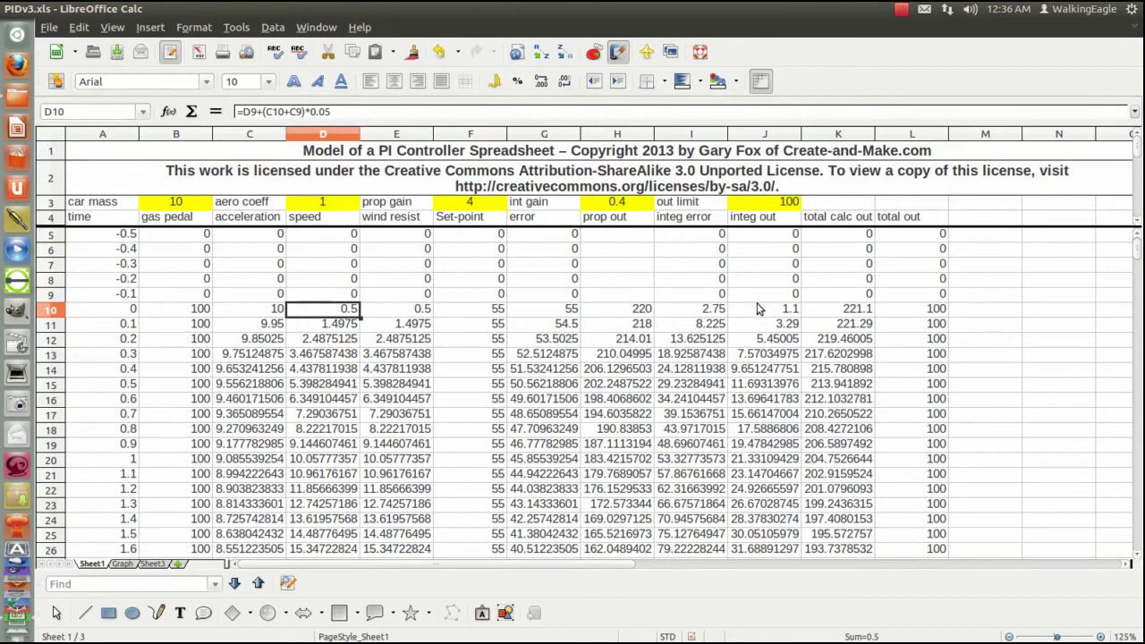
Compare the integral error and integral output formulas in columns I and J across rows 10 to 14
click(776, 313)
click(713, 313)
click(785, 313)
click(772, 361)
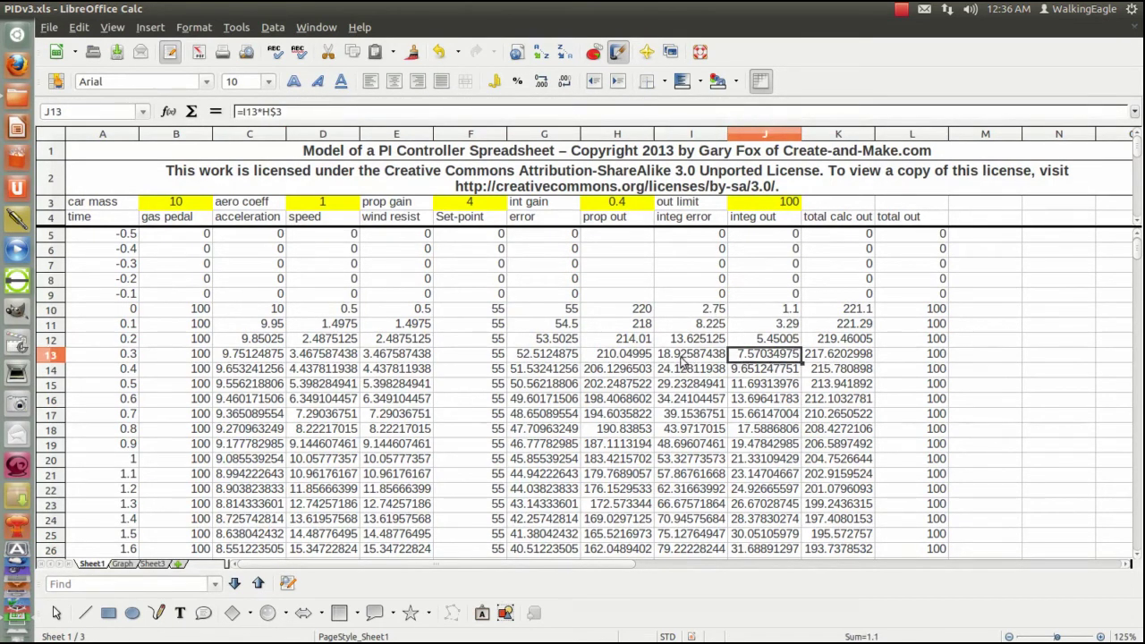
click(682, 358)
click(767, 357)
click(767, 342)
click(780, 324)
click(778, 310)
click(703, 315)
click(775, 313)
click(760, 370)
click(691, 370)
click(774, 372)
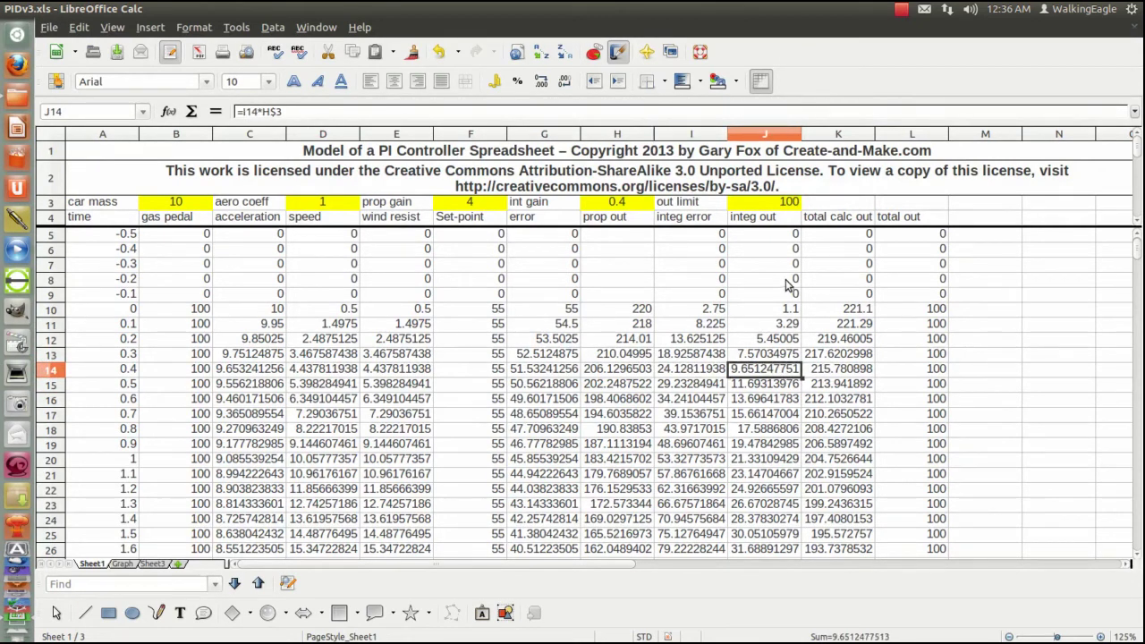
Trace how the integral error in I10 feeds the integral output in J10 and the total calculated output in K10
click(773, 312)
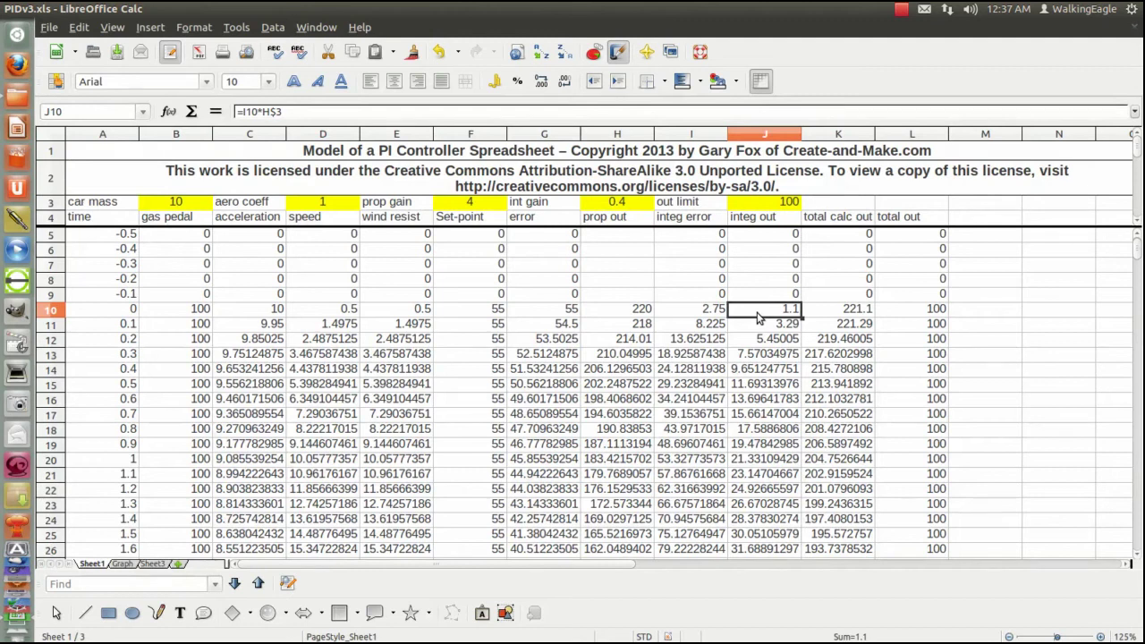
click(723, 309)
click(790, 309)
click(858, 309)
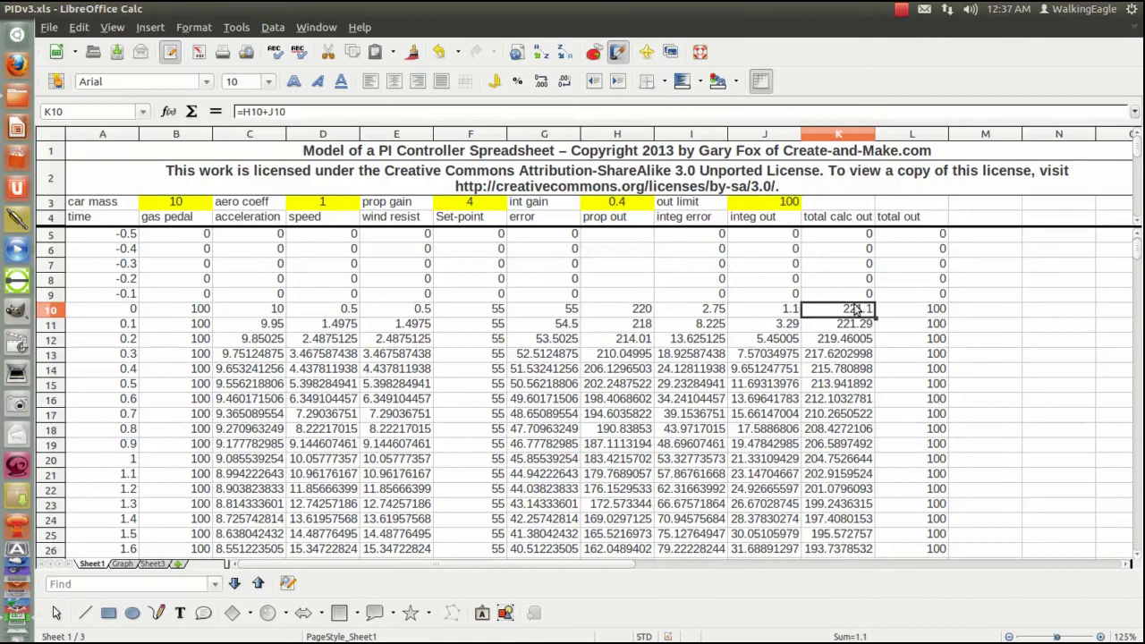
click(775, 312)
click(857, 311)
click(785, 313)
click(857, 313)
Examine the output-limiting formula in L10 against the total calculated output in K10 and the integral output in J10
click(932, 313)
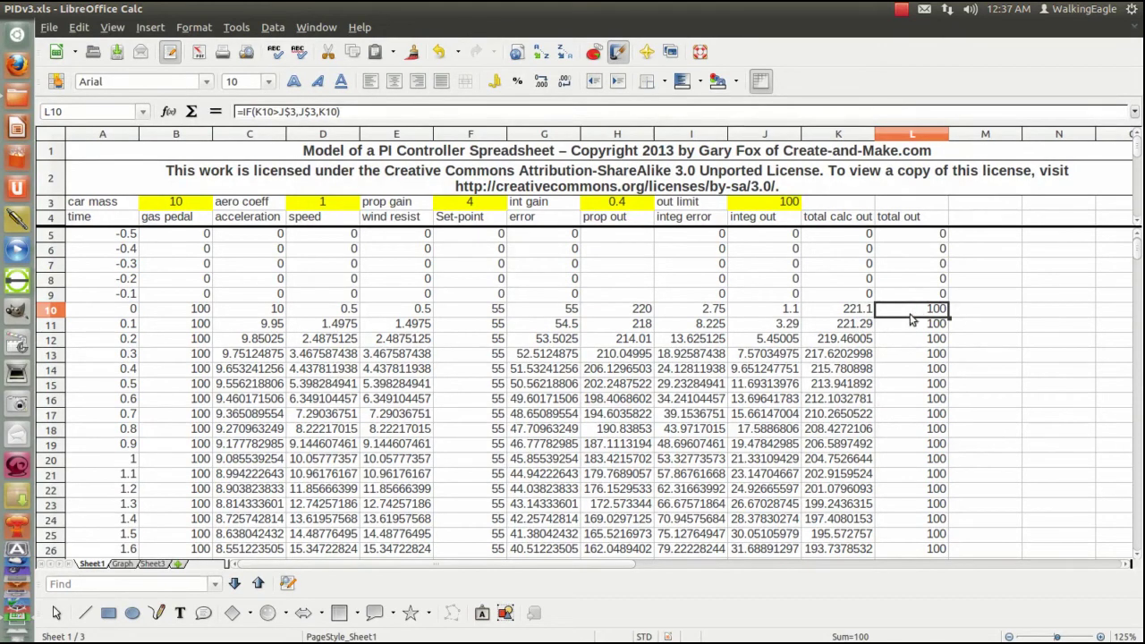
click(851, 313)
click(914, 313)
click(841, 313)
click(905, 313)
click(831, 313)
click(777, 313)
click(840, 313)
click(924, 310)
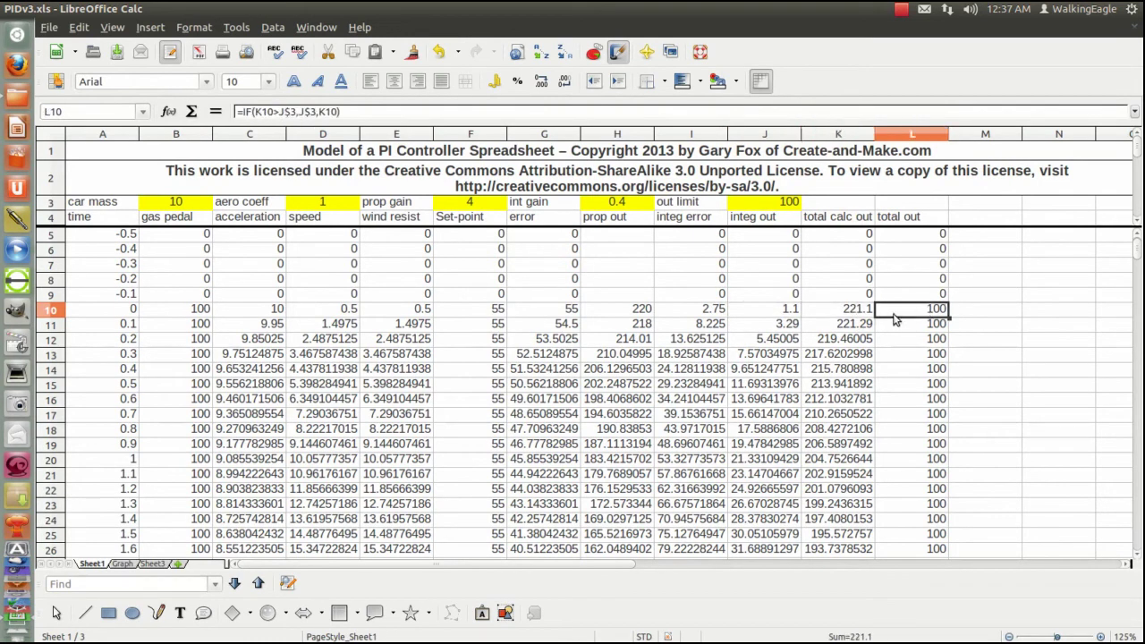
click(867, 314)
click(785, 313)
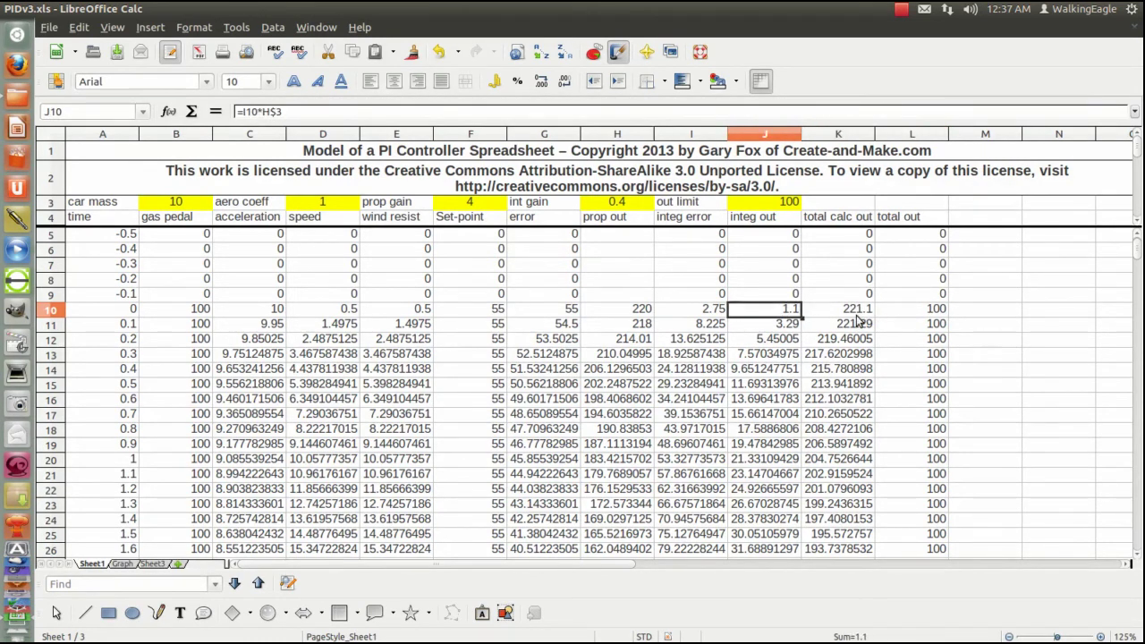
click(854, 311)
click(924, 313)
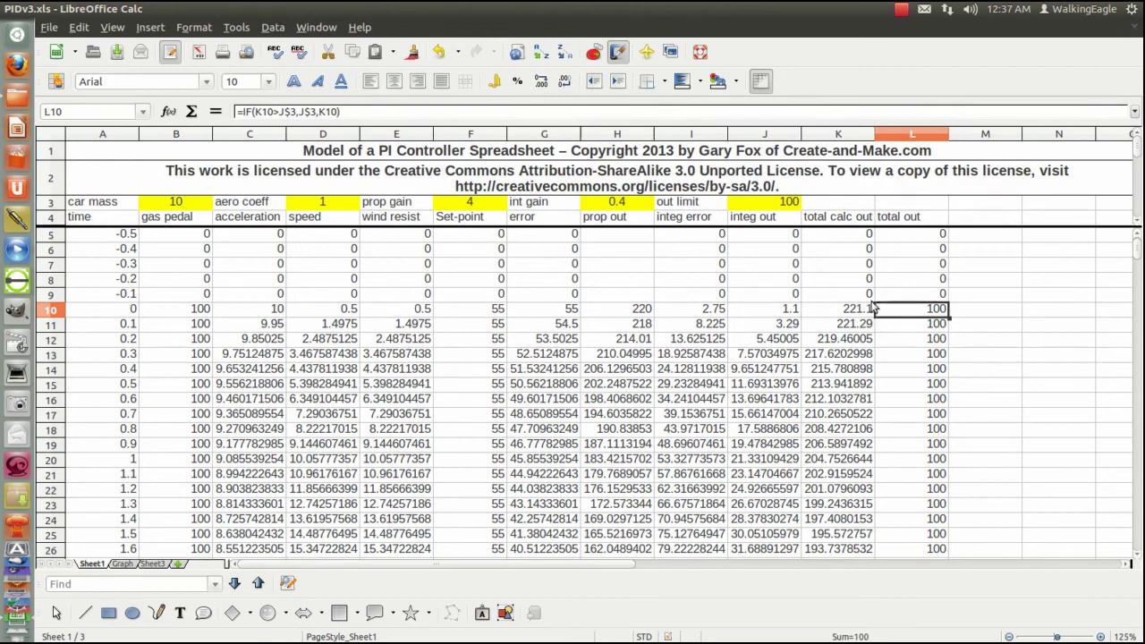
key(Left)
key(Left)
click(872, 313)
click(931, 312)
click(849, 313)
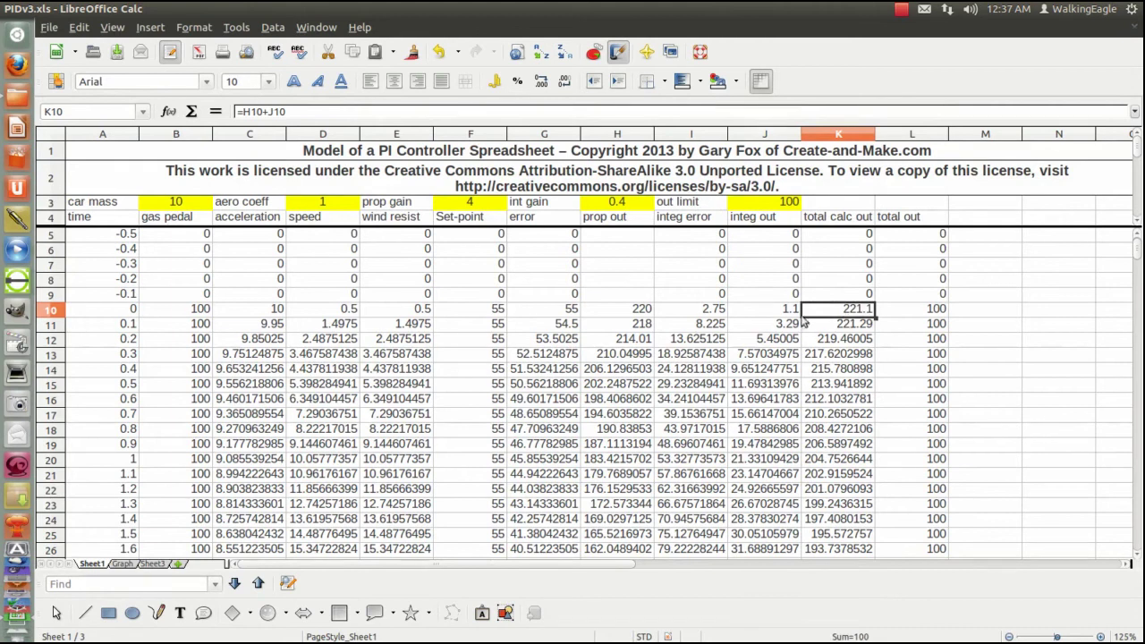
click(787, 313)
click(840, 313)
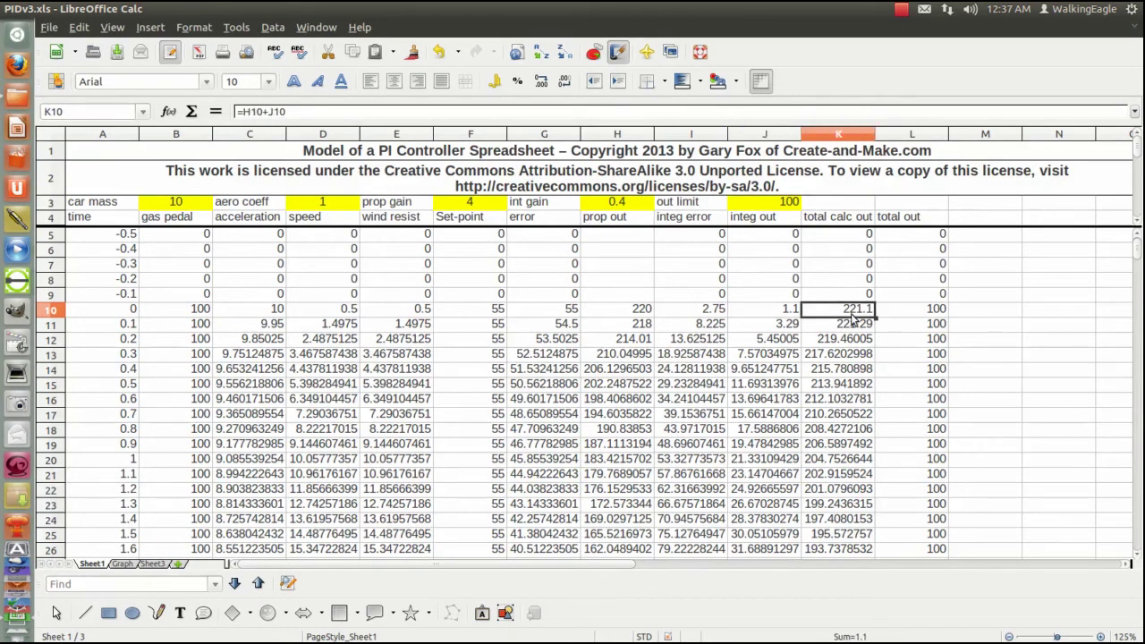
click(923, 314)
click(775, 314)
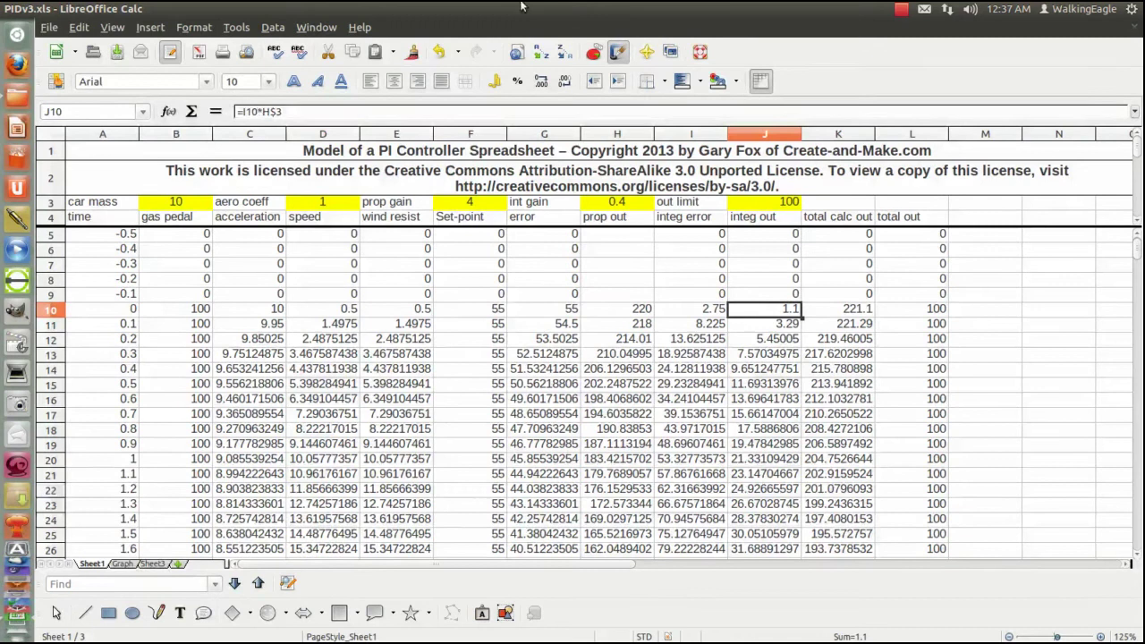
Display the Graph sheet and examine the gas pedal, speed, set-point and error chart in full
click(122, 563)
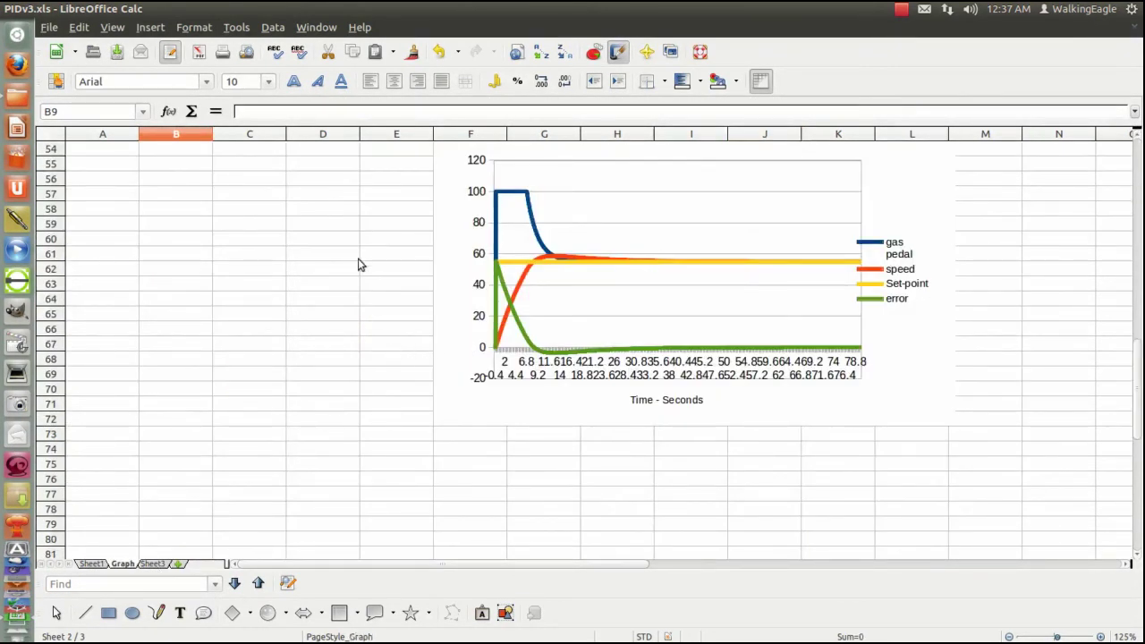
scroll(354, 293, up, 1)
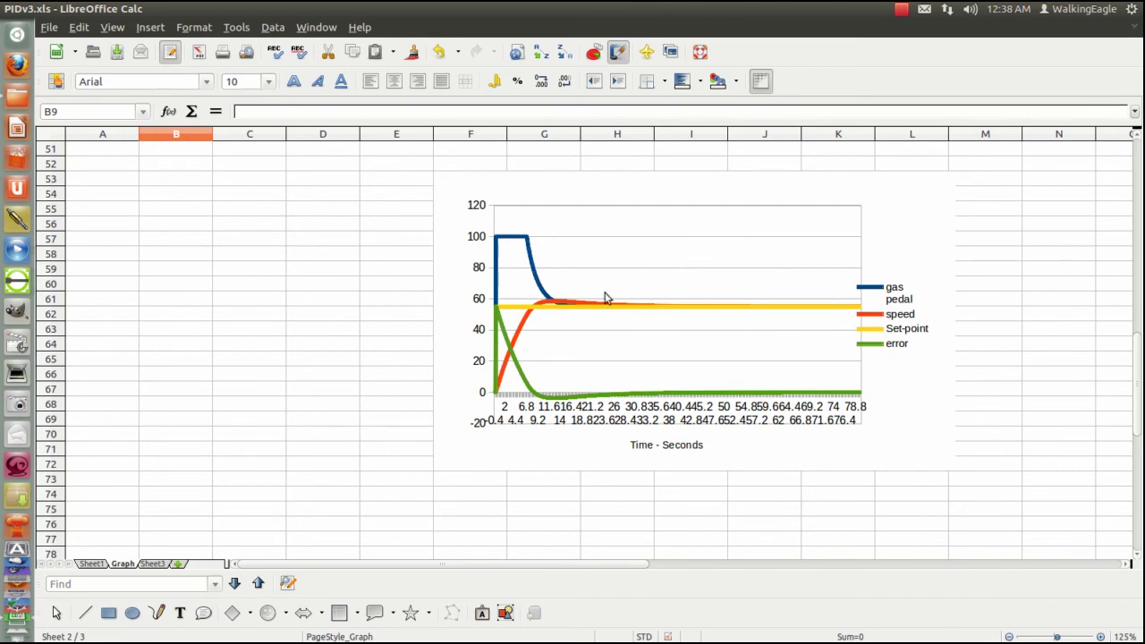
click(372, 311)
click(437, 308)
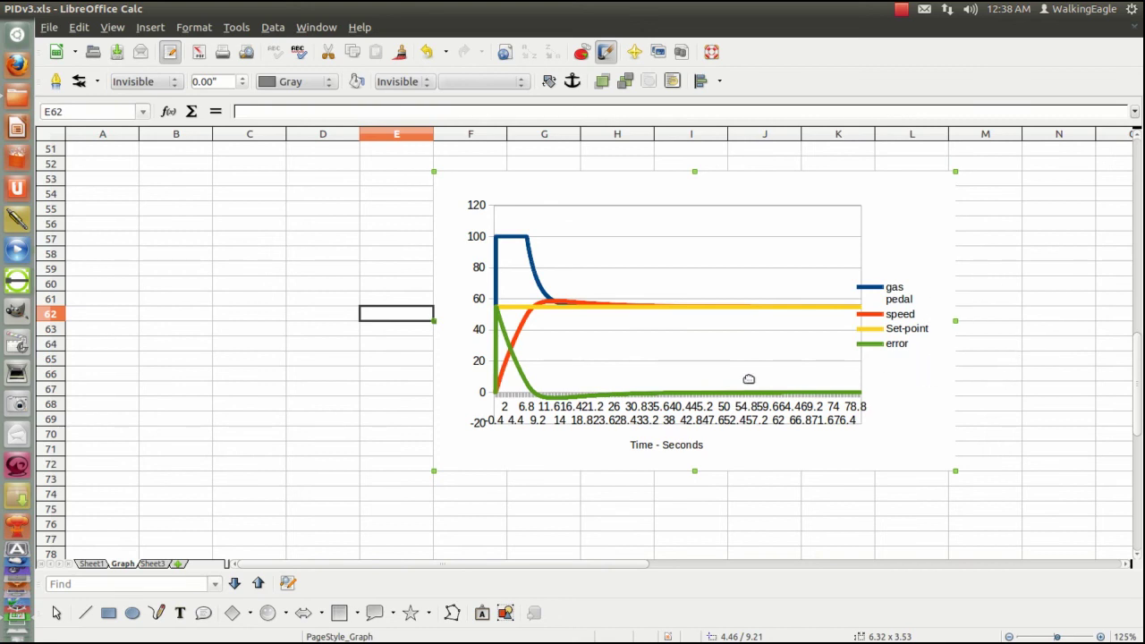
click(347, 434)
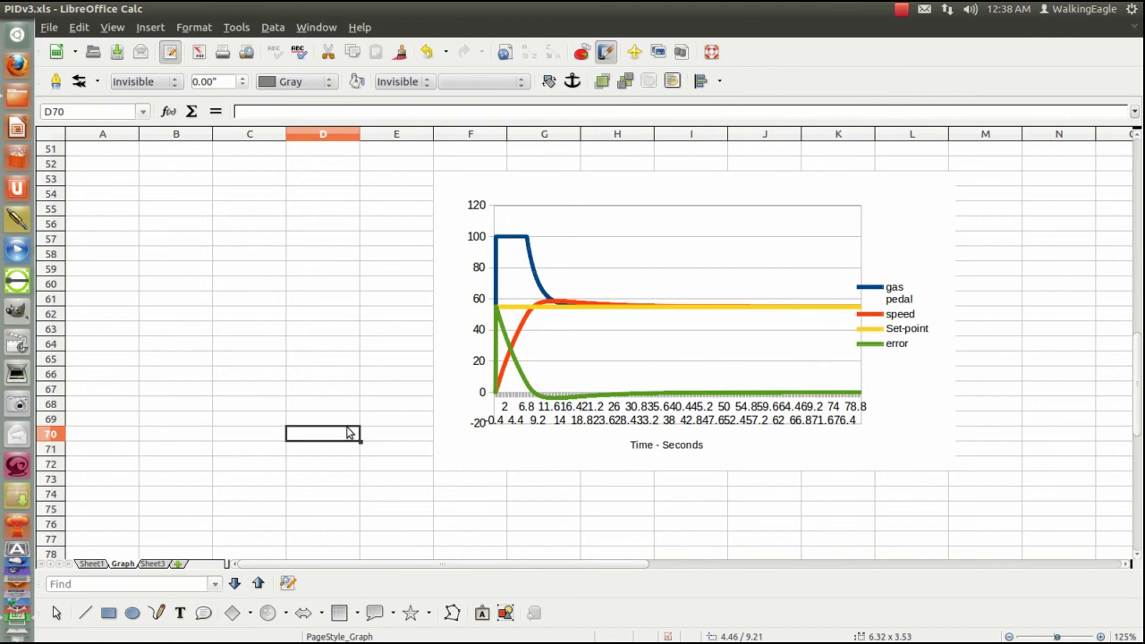